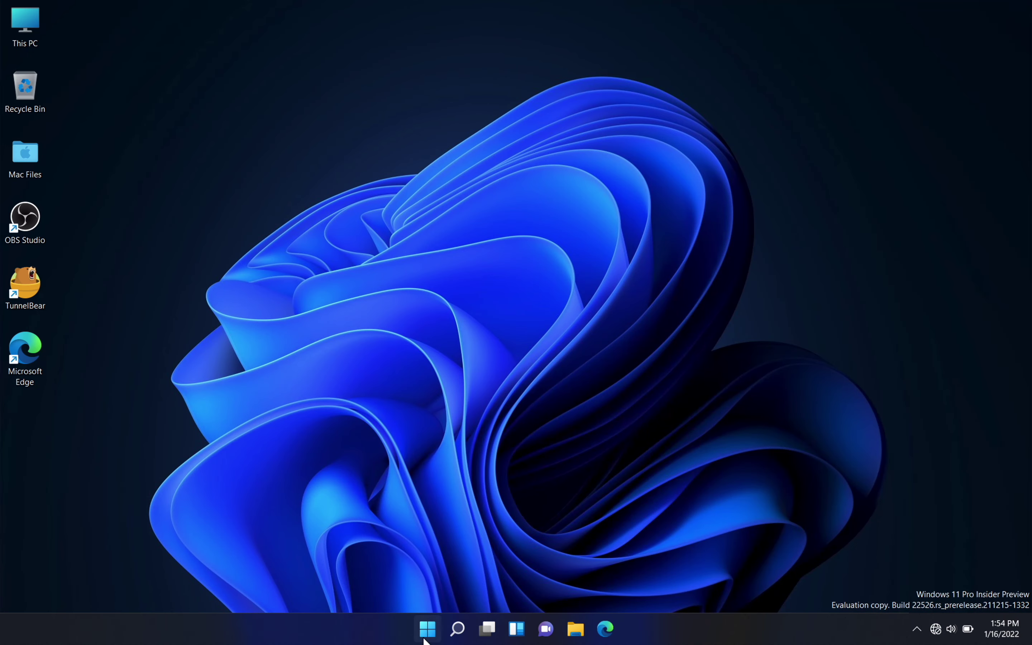
- Open Settings maximized and go to Personalization > Taskbar > Taskbar behaviors
click(424, 637)
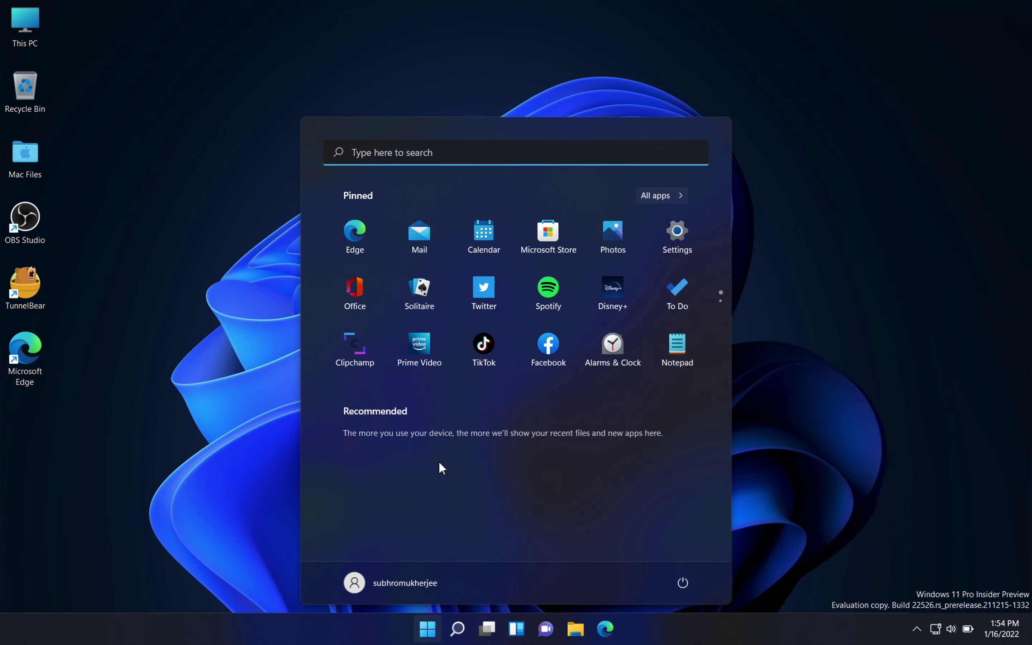
click(686, 235)
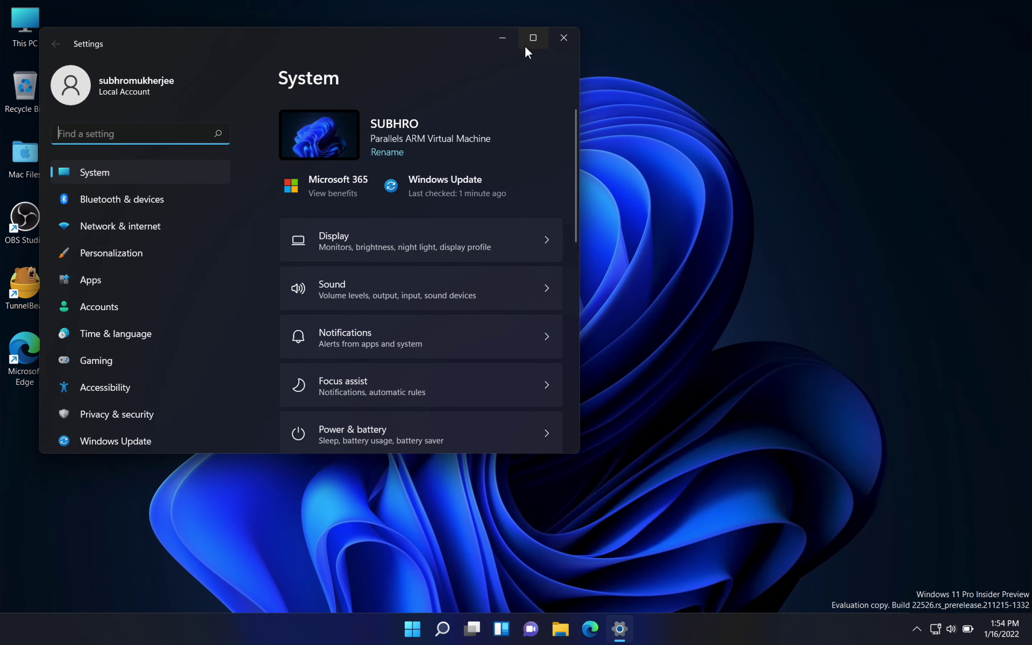
click(531, 38)
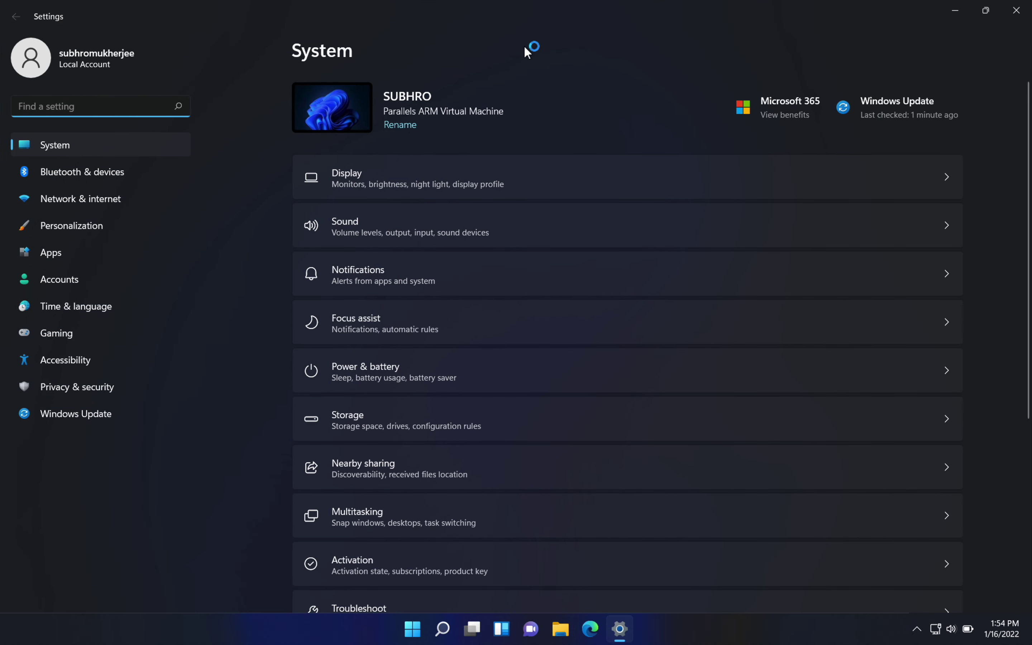
click(123, 220)
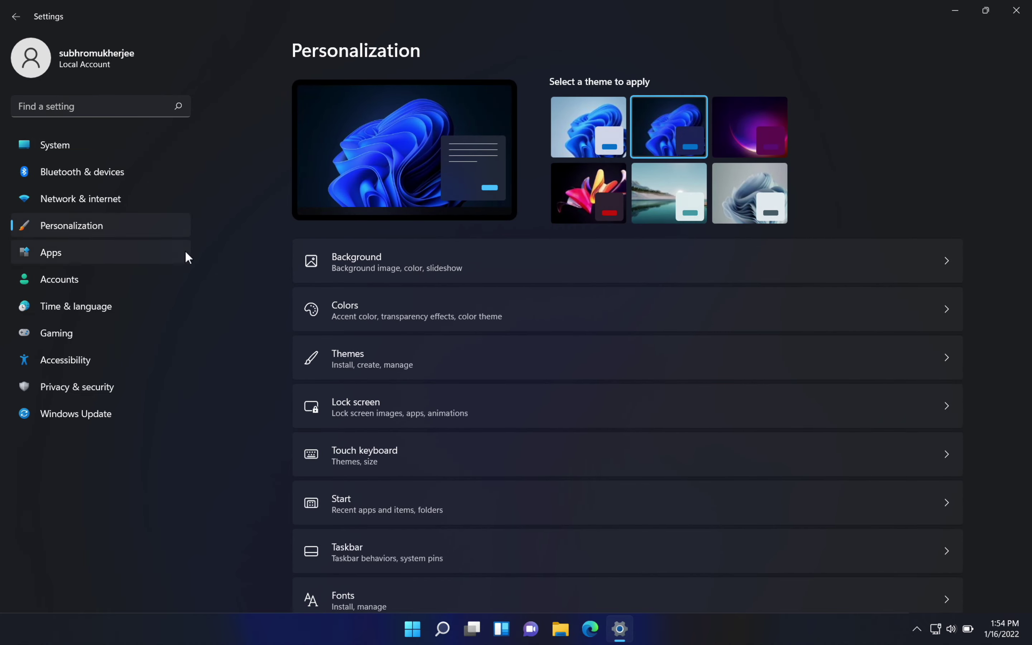
scroll(358, 422, down, 1)
scroll(361, 426, up, 1)
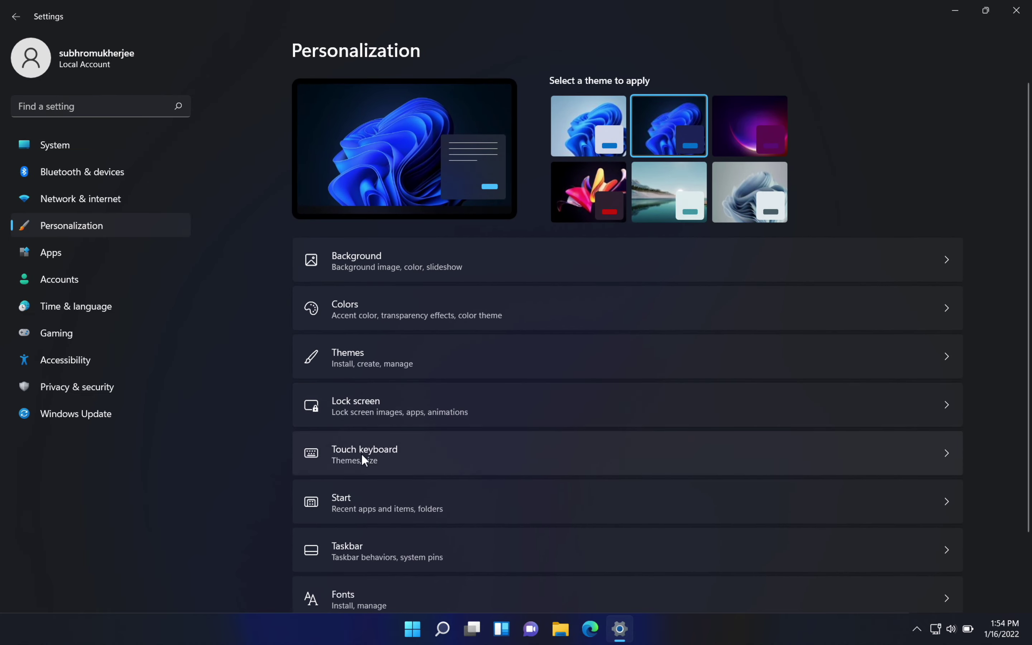
click(357, 547)
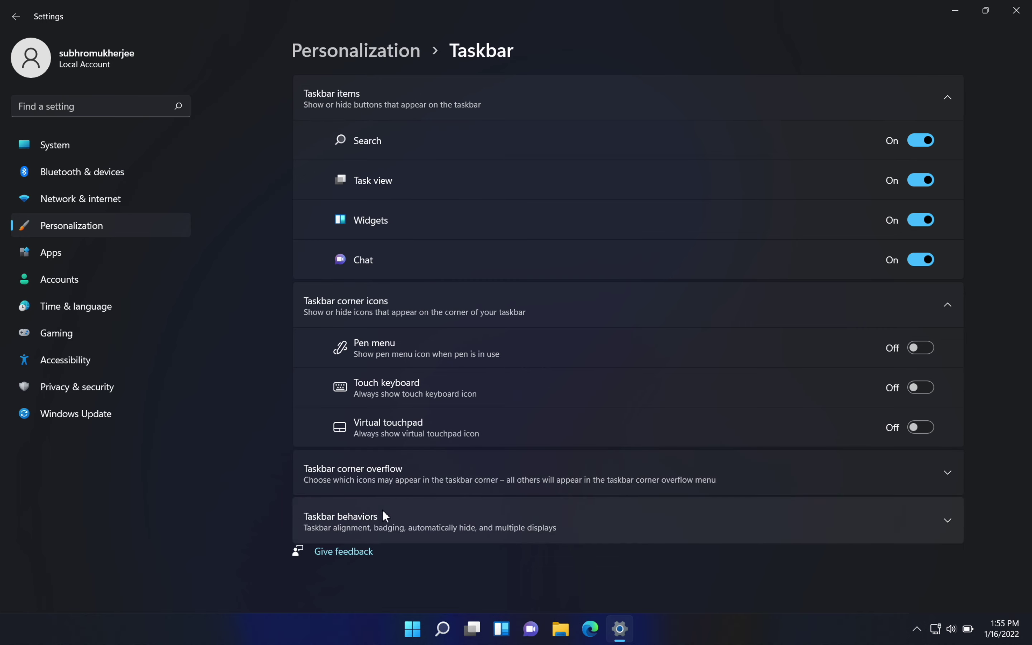
click(380, 522)
scroll(427, 521, down, 4)
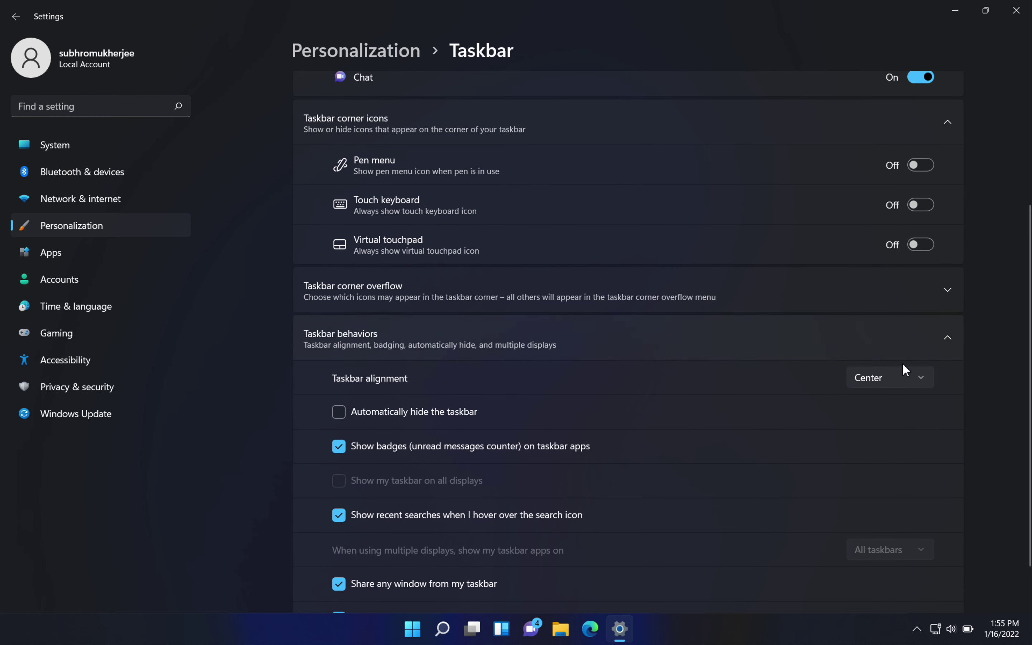
- Set Taskbar alignment to Left, then change it back to Center
click(896, 376)
click(886, 350)
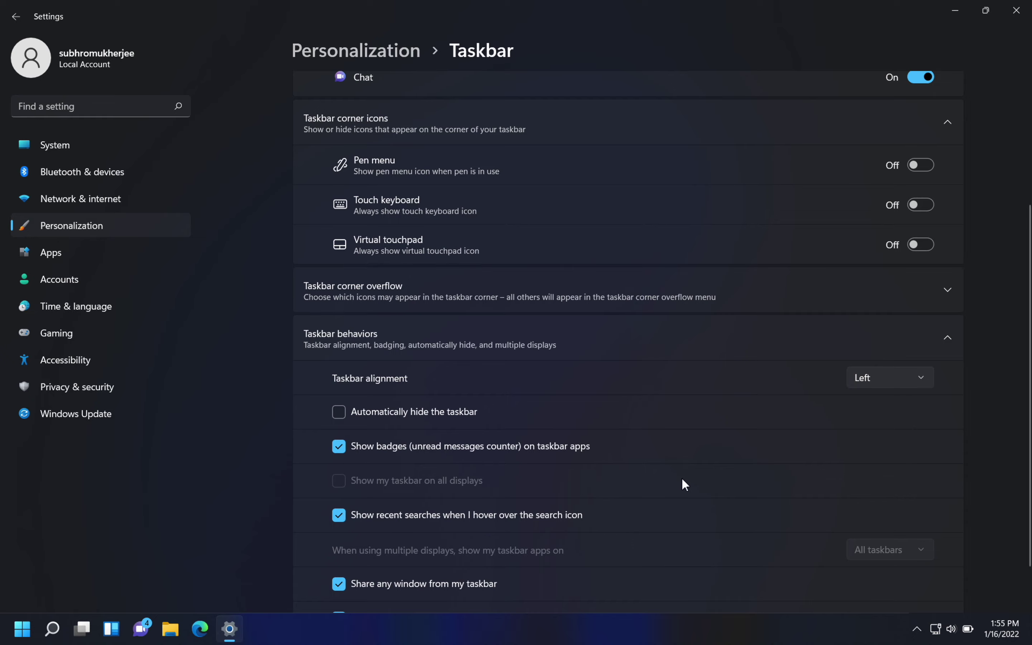
click(887, 376)
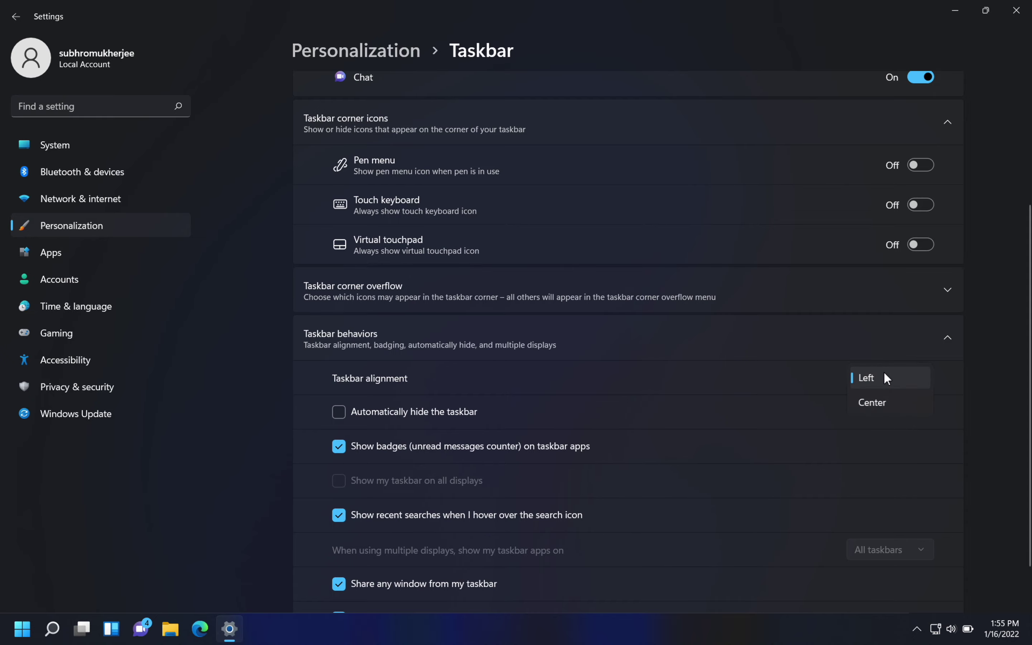
click(884, 399)
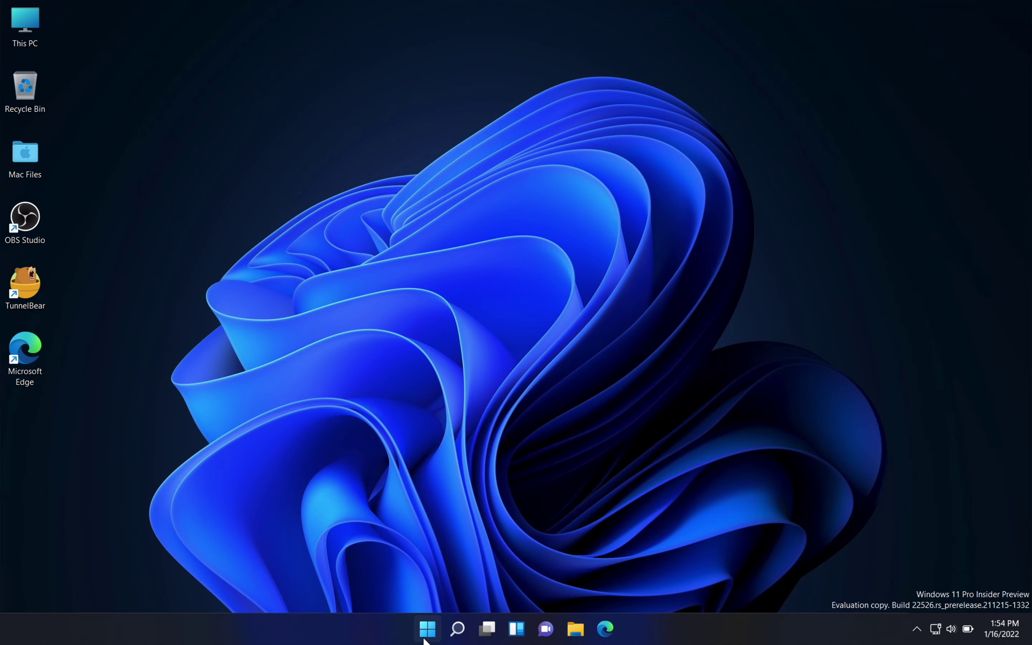
- Open File Explorer at Quick access and snap it to the left half with Snap Layouts
click(575, 628)
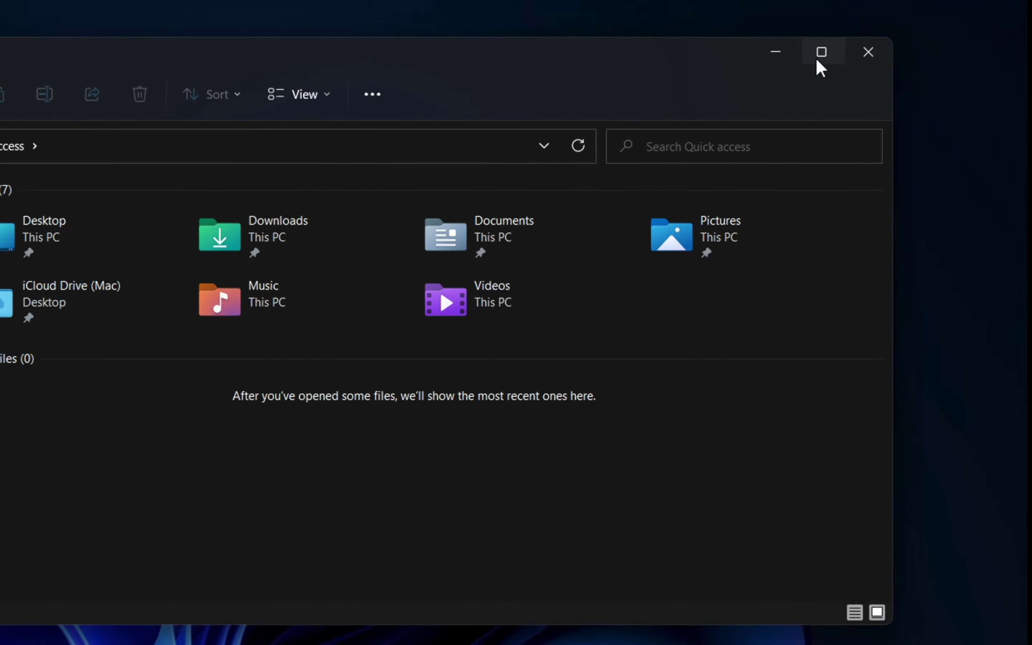
mouse_move(890, 45)
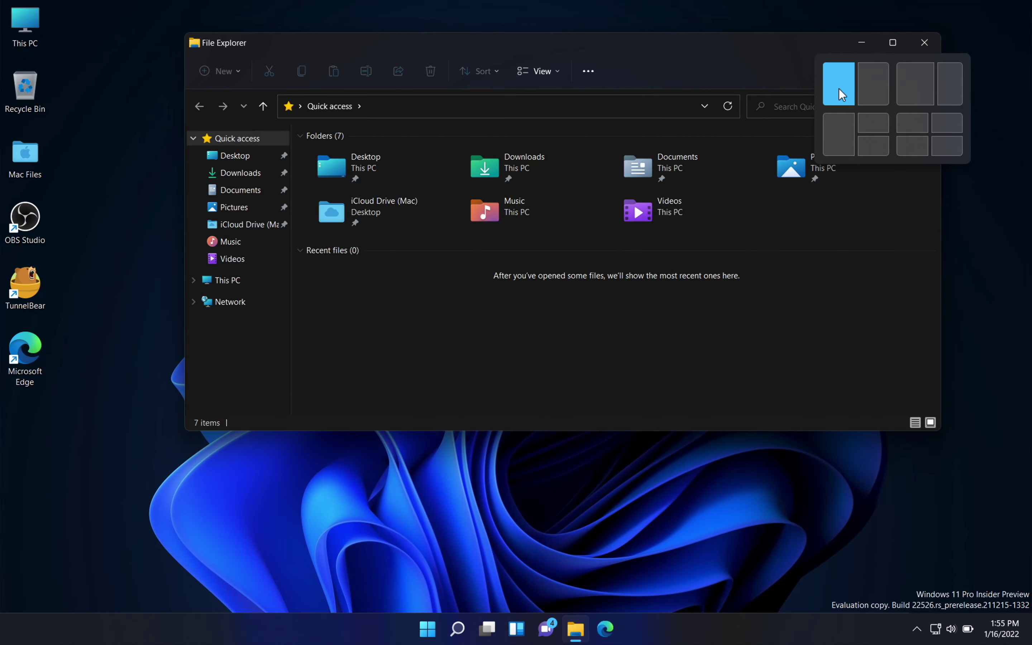
click(829, 91)
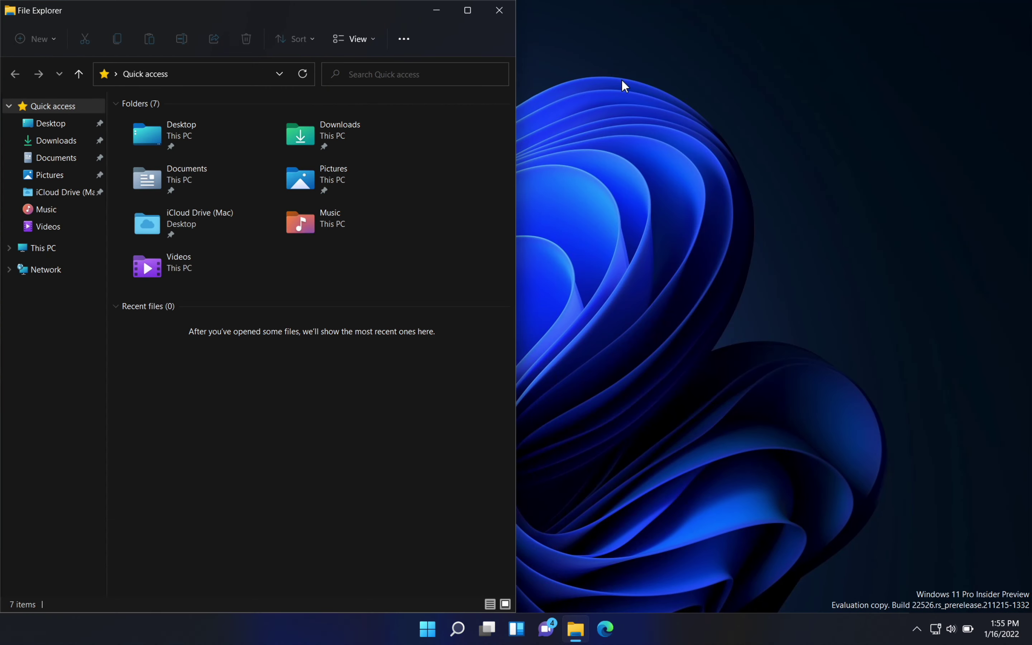
- Snap the window to the large left zone, then the top-right quarter, then drag it free
mouse_move(469, 10)
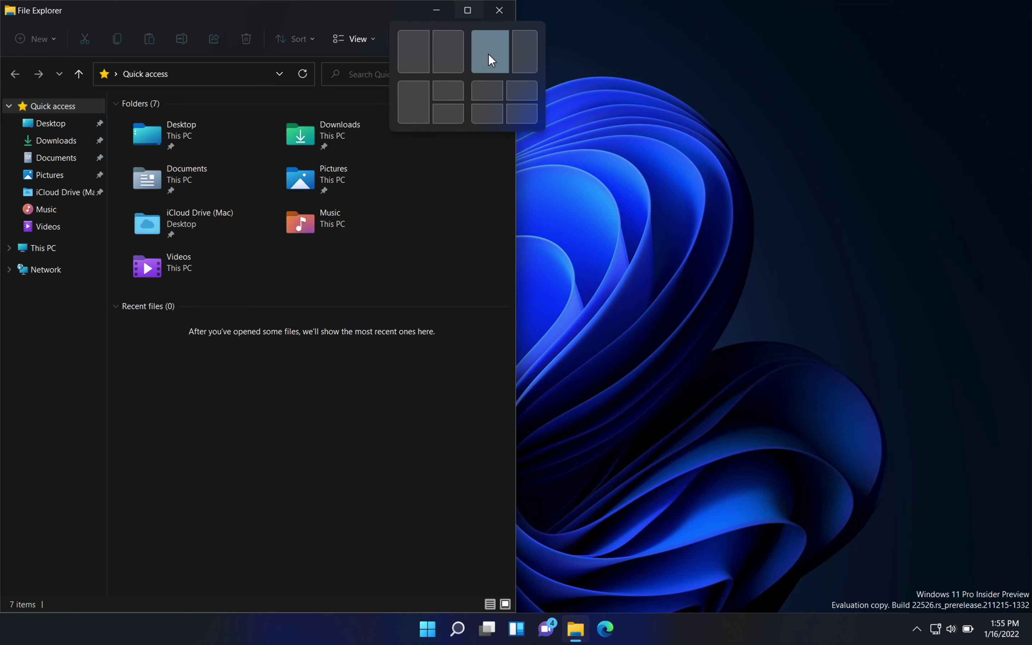
click(496, 71)
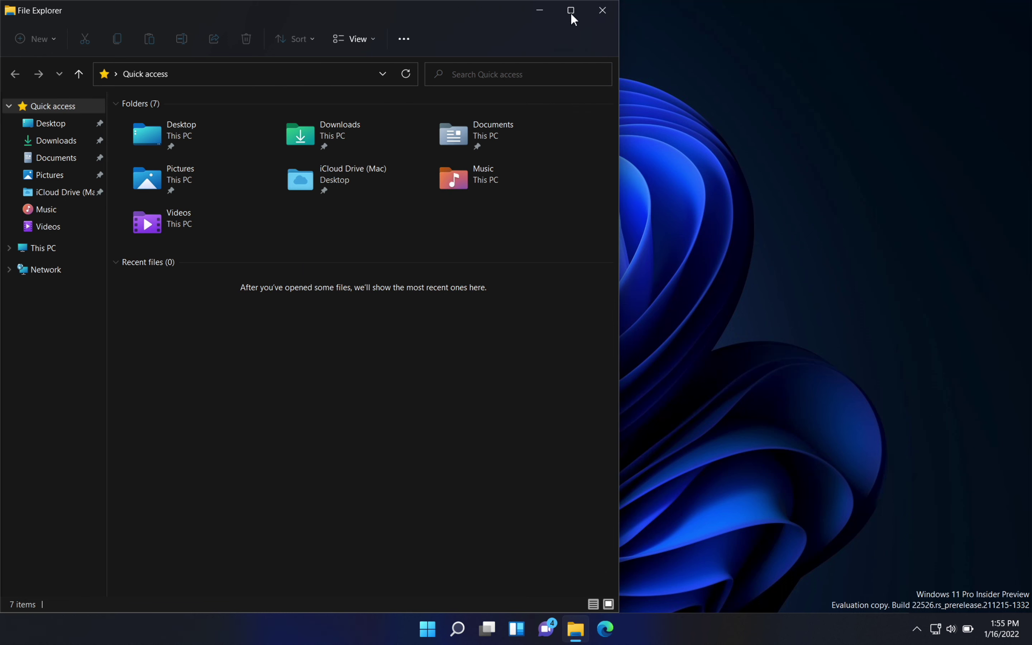
mouse_move(571, 15)
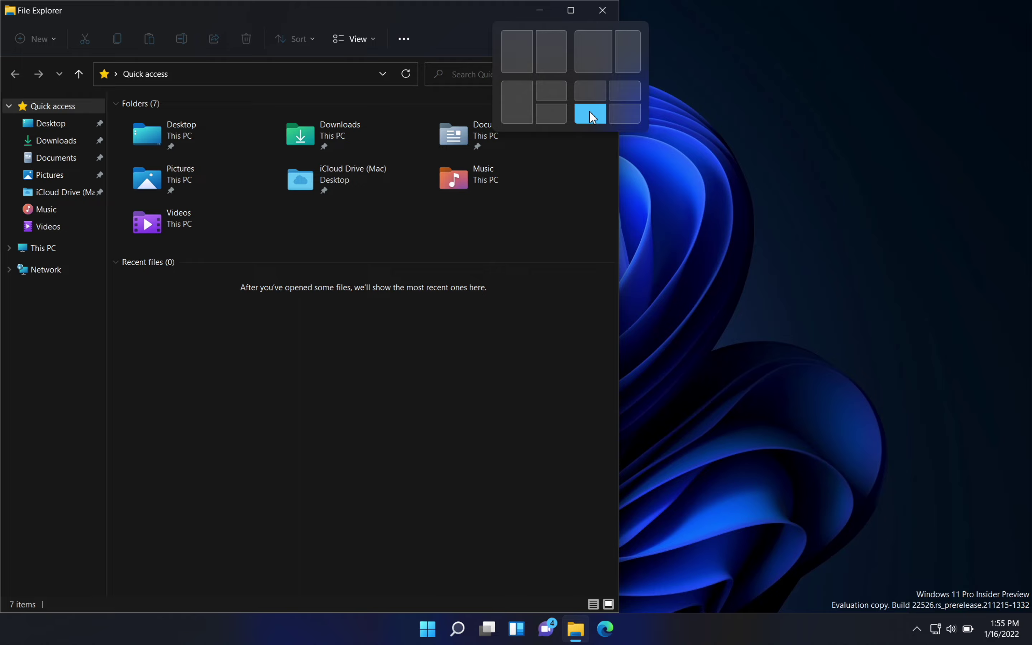
click(545, 87)
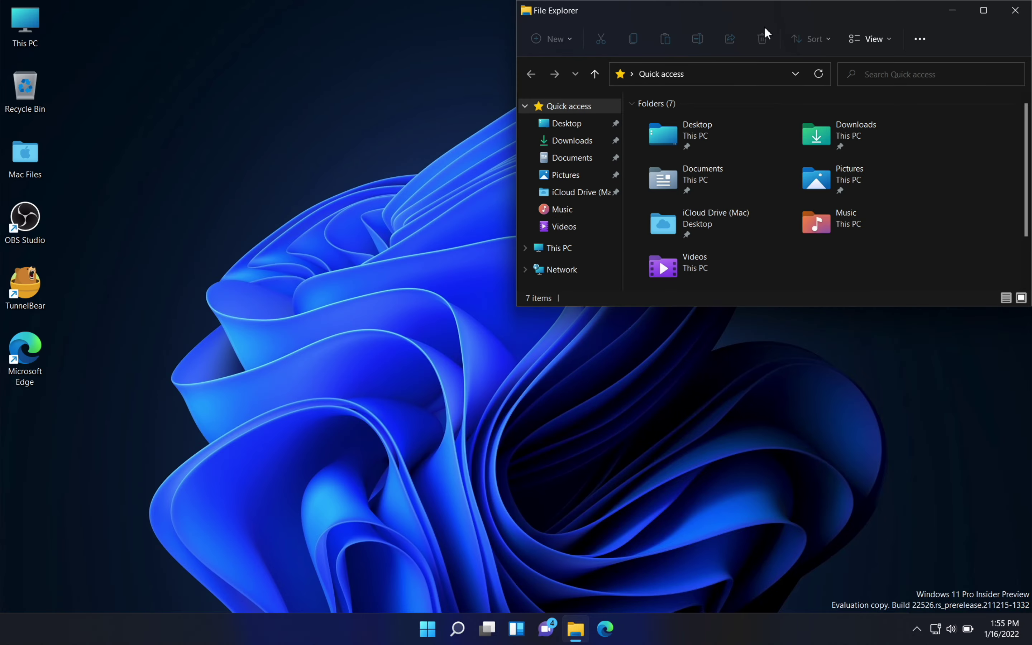
drag(765, 19, 380, 120)
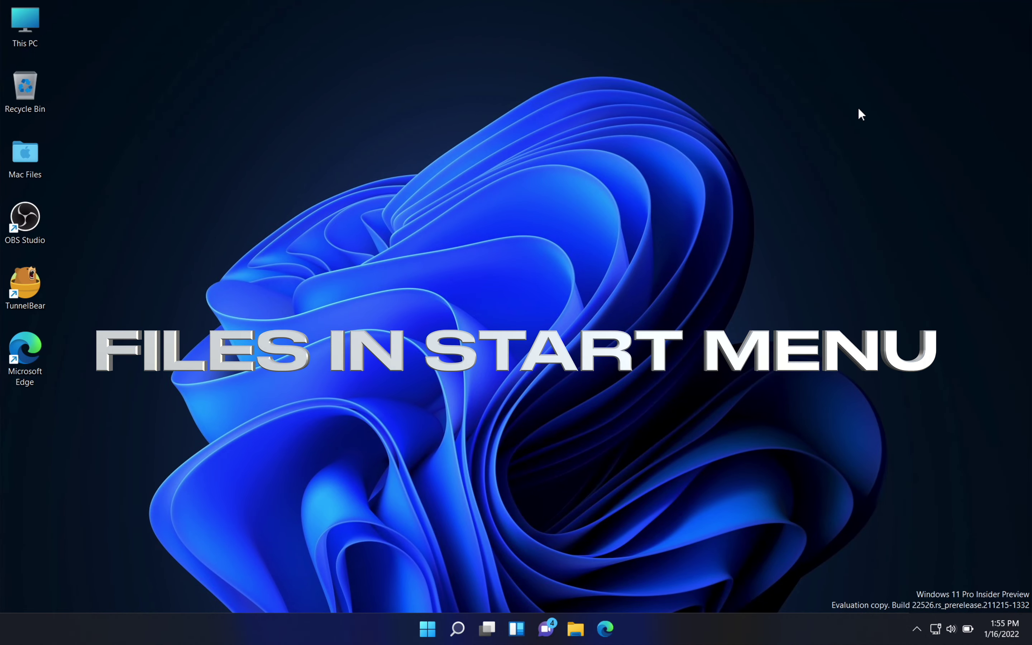
- Open Settings to Personalization > Start > Folders
click(427, 629)
click(684, 223)
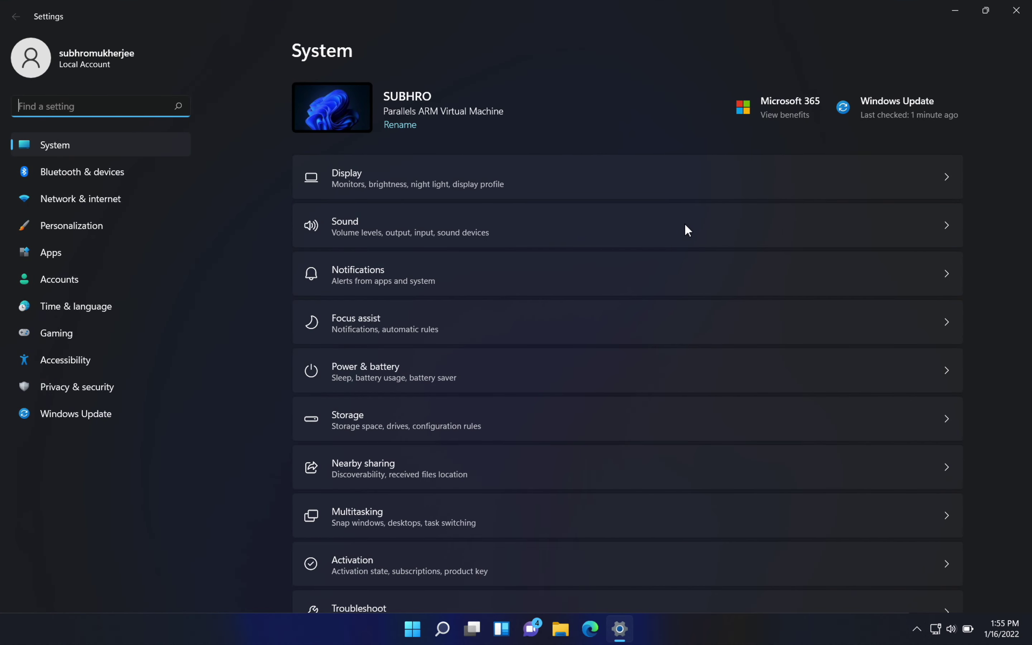
scroll(499, 482, down, 1)
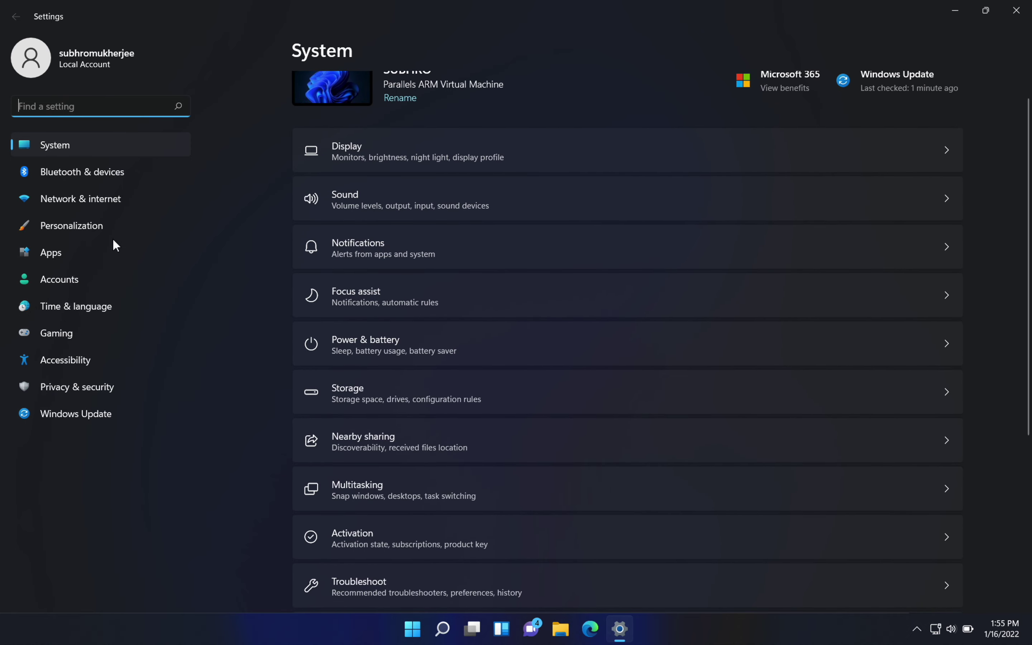
click(113, 226)
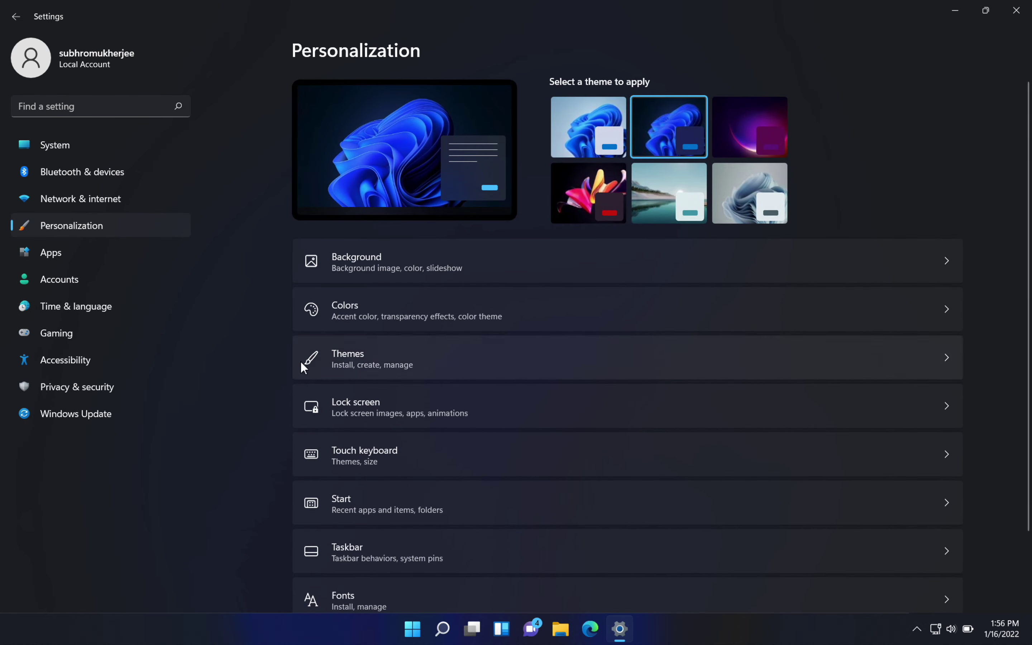
scroll(331, 405, down, 2)
scroll(331, 408, down, 1)
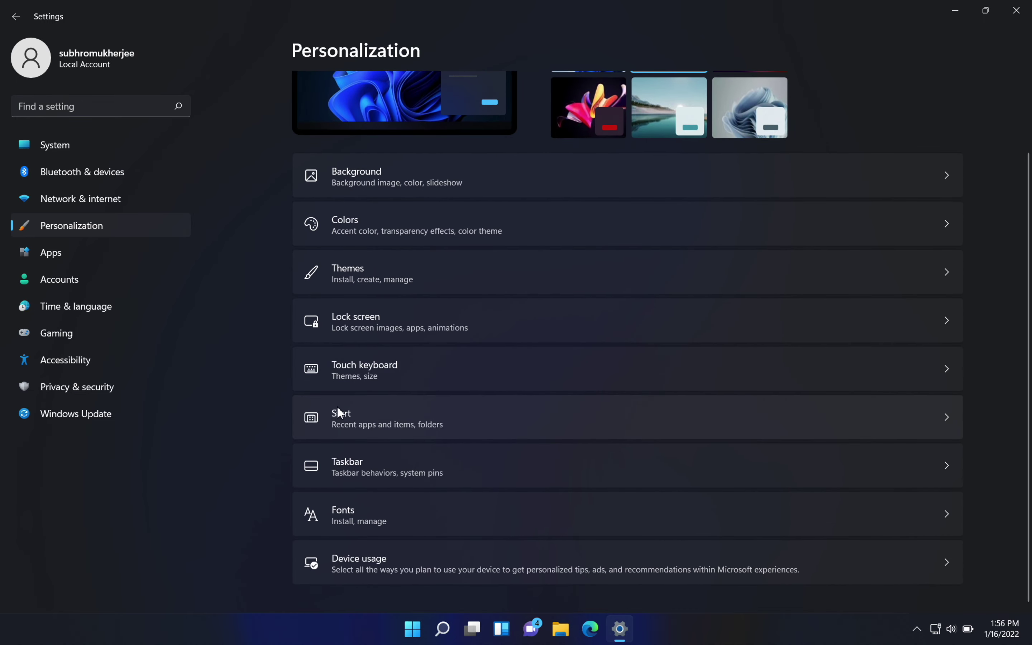
click(340, 412)
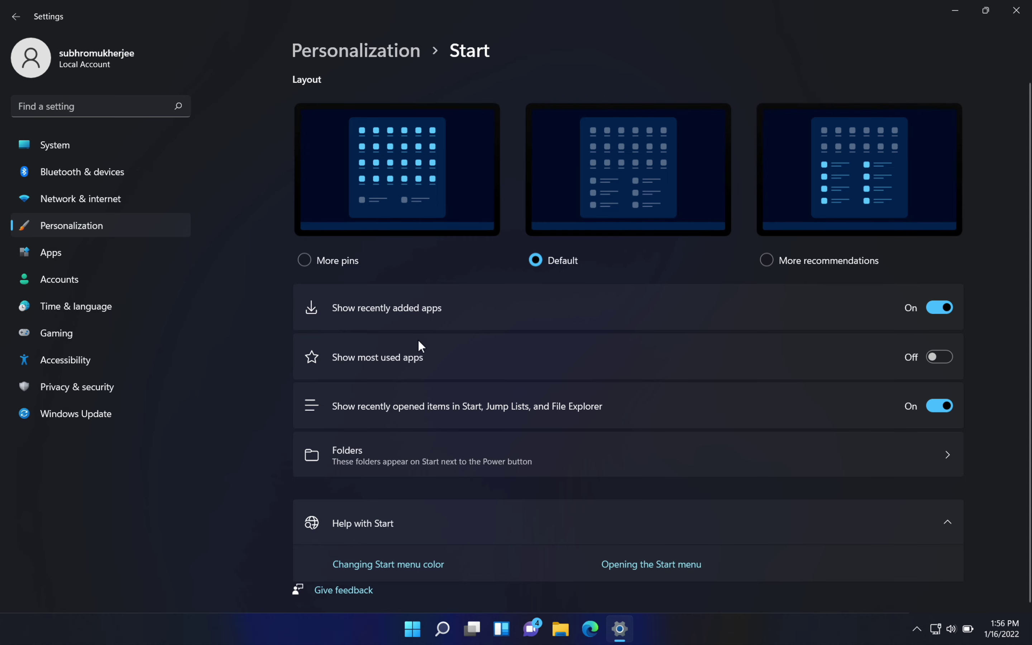
click(493, 450)
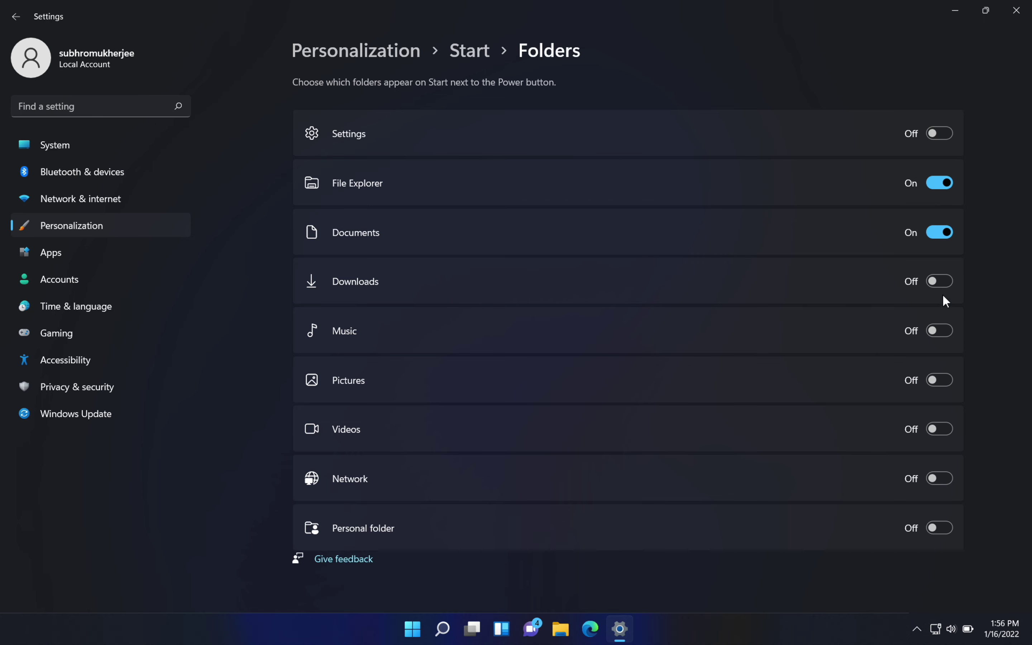
- Turn on the Downloads, Pictures, Videos and Network folders, then close Settings and check Start
click(942, 280)
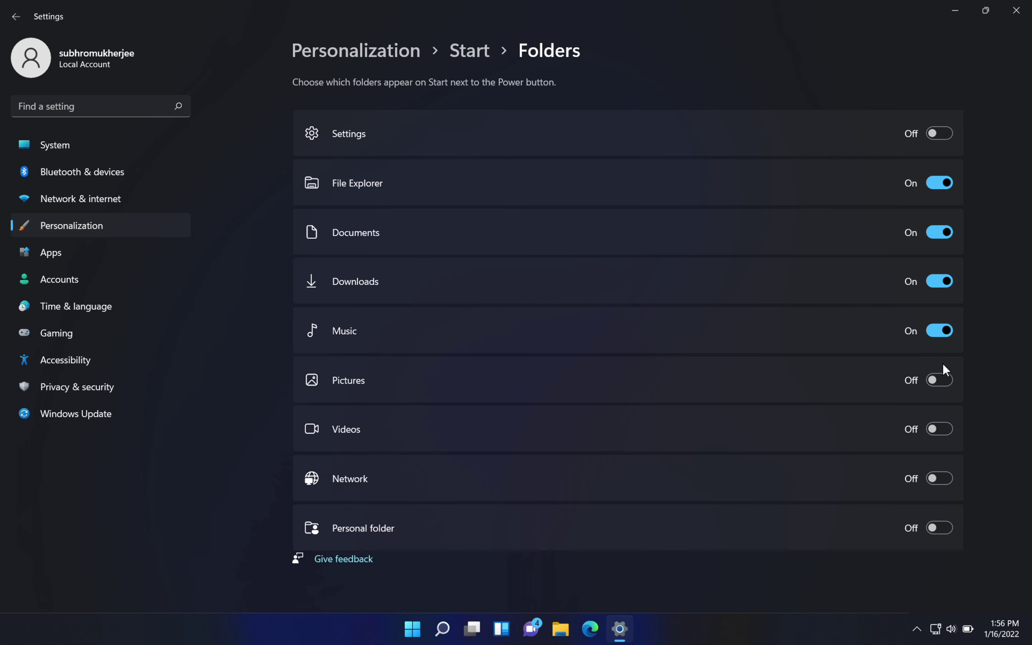
click(943, 373)
click(943, 429)
click(944, 473)
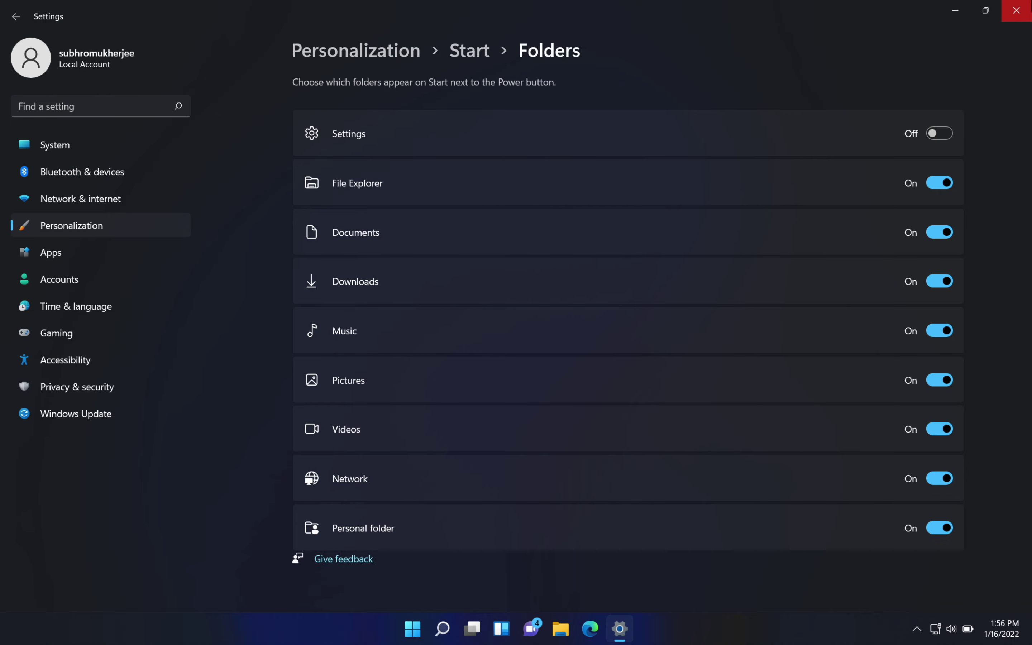
click(1016, 10)
click(428, 629)
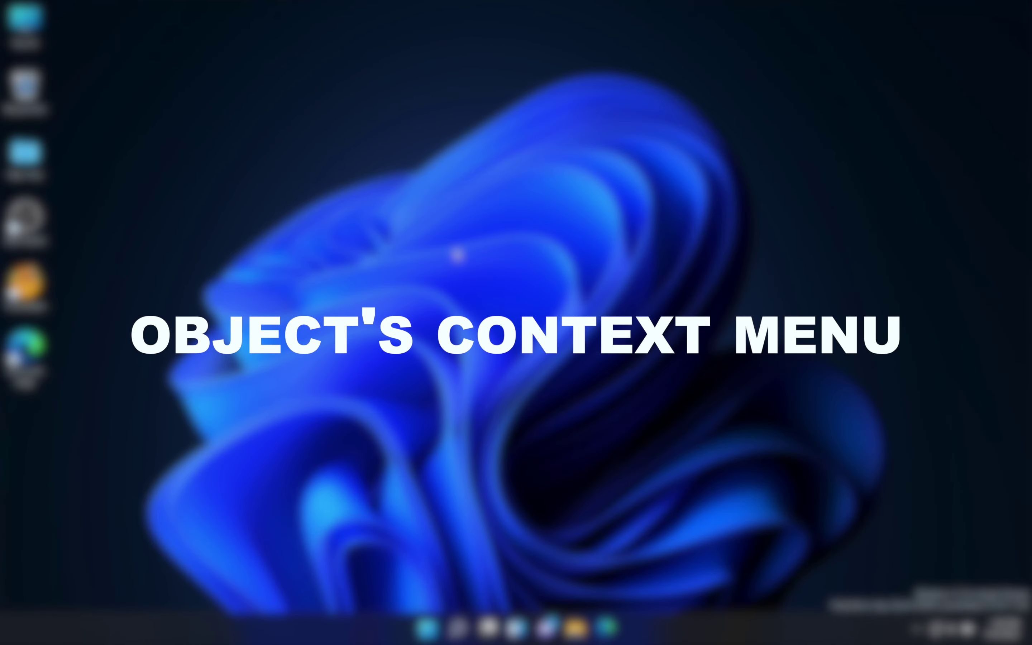
- Bring up the desktop context menu and expand it with Show more options into the classic menu
right_click(455, 248)
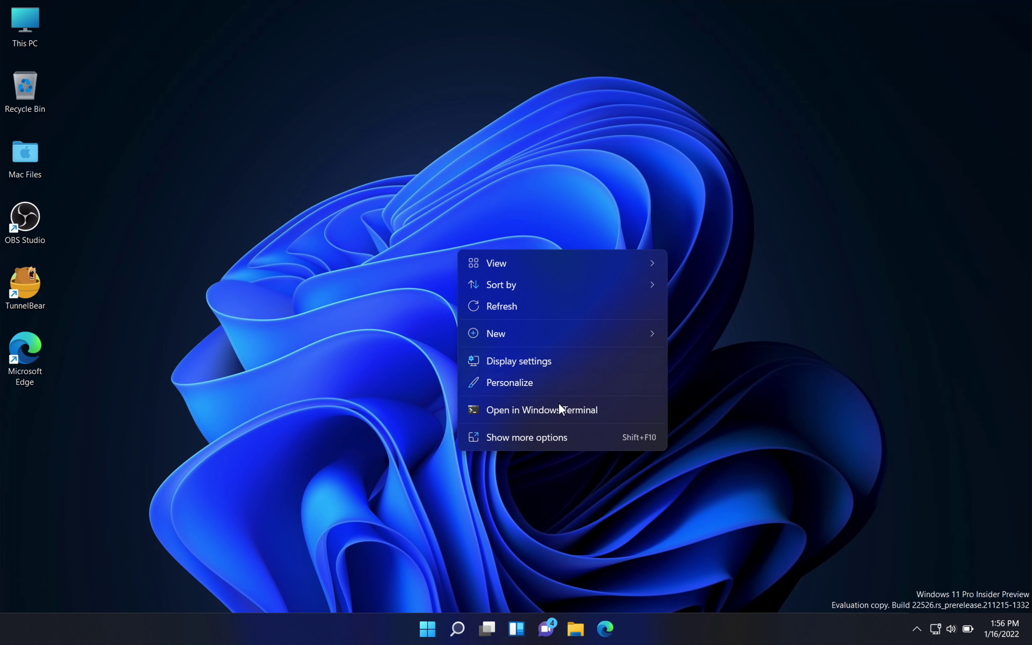
click(556, 528)
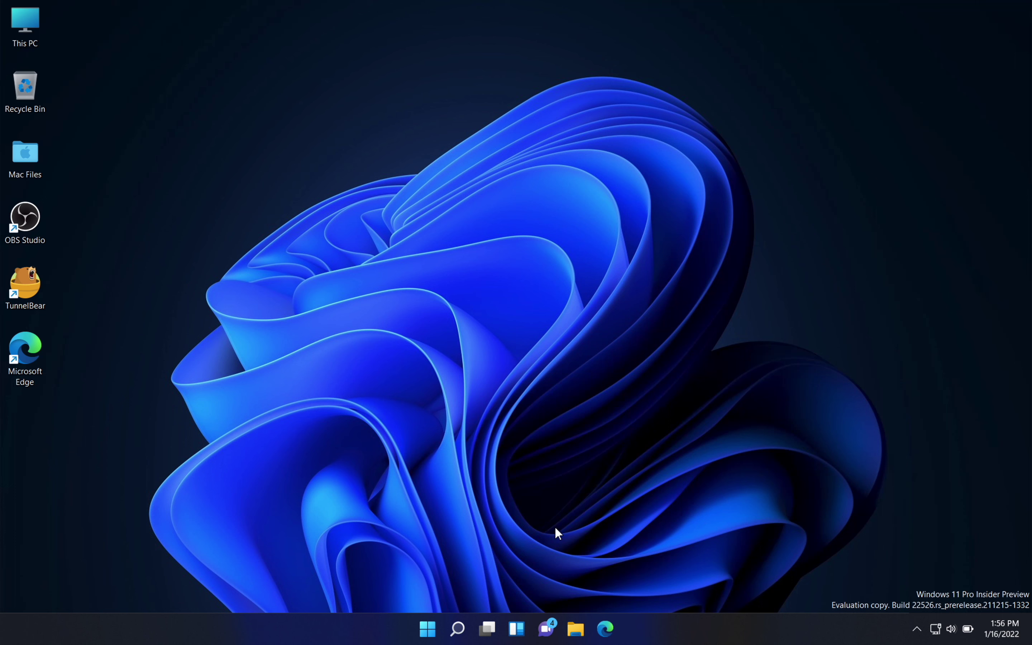
right_click(545, 203)
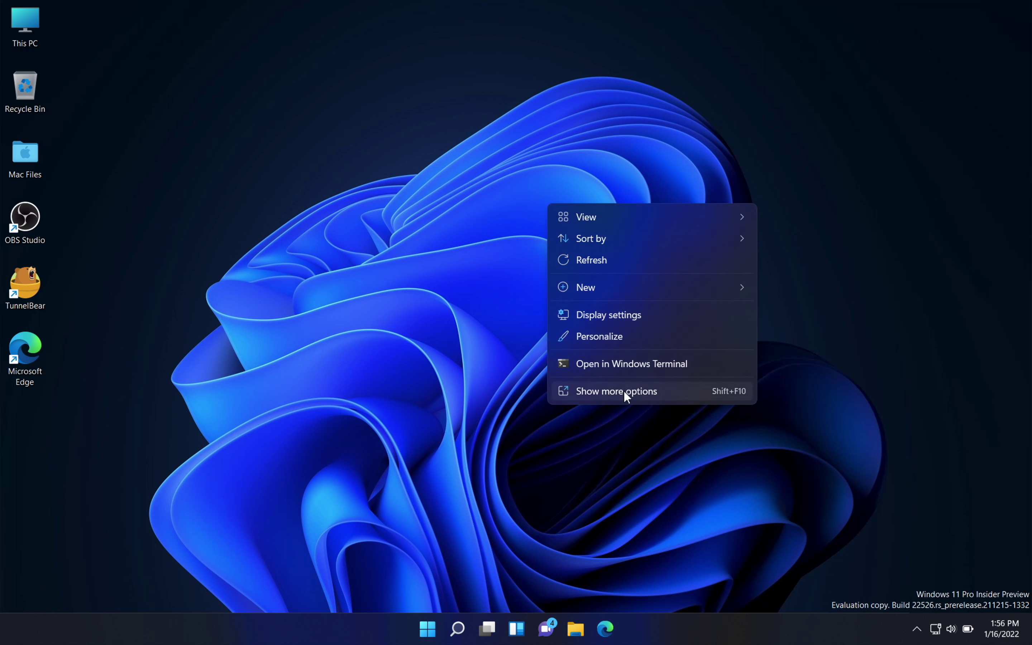
click(650, 387)
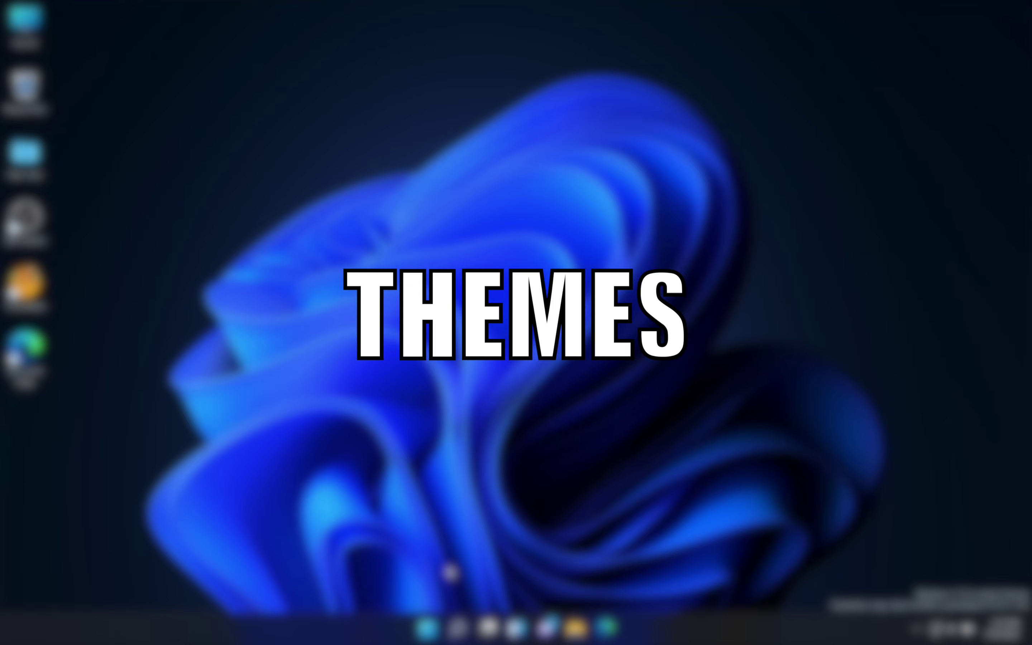
- Open Settings to the Personalization > Themes page
click(428, 635)
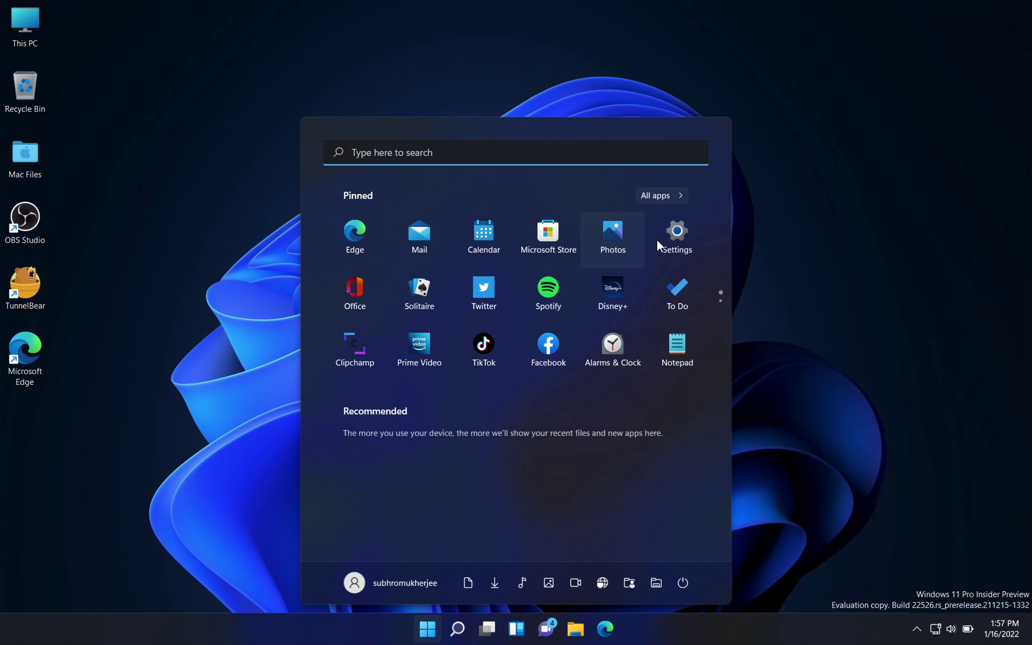
click(691, 233)
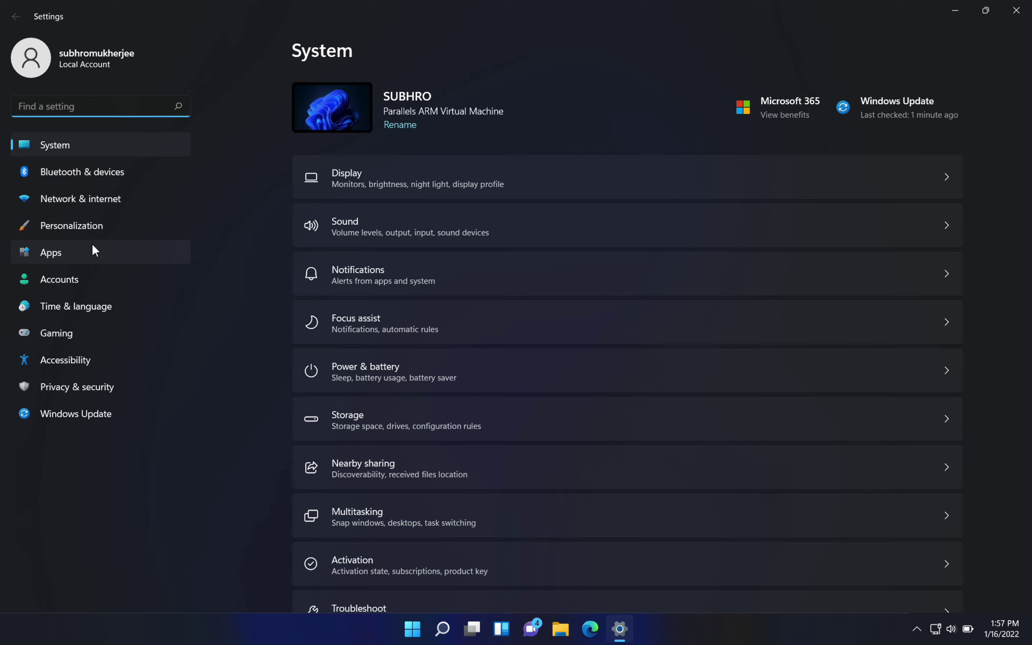
click(92, 215)
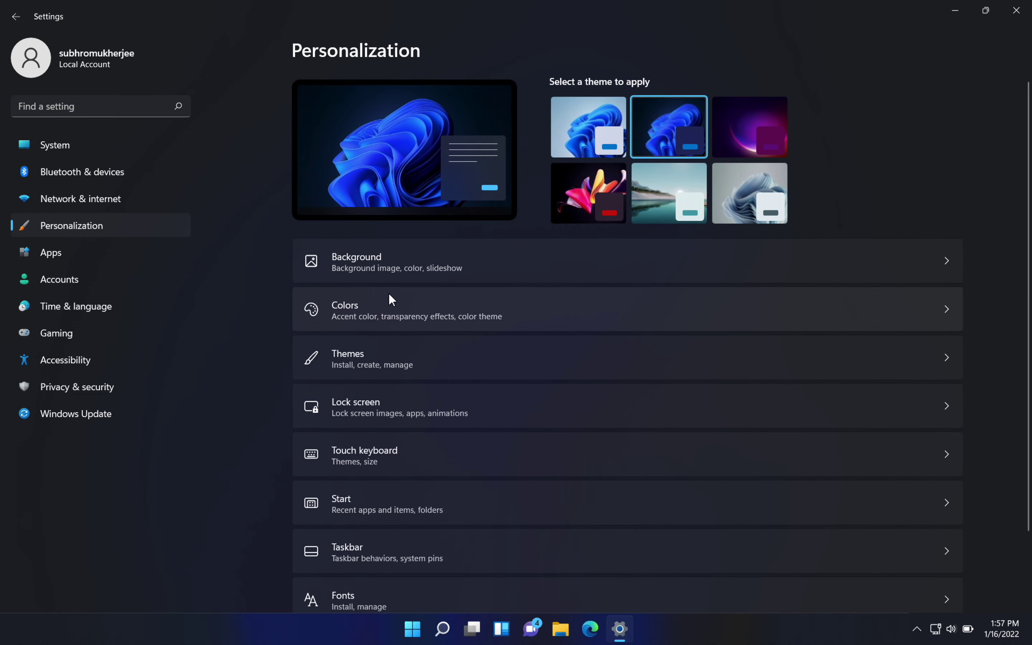
click(390, 374)
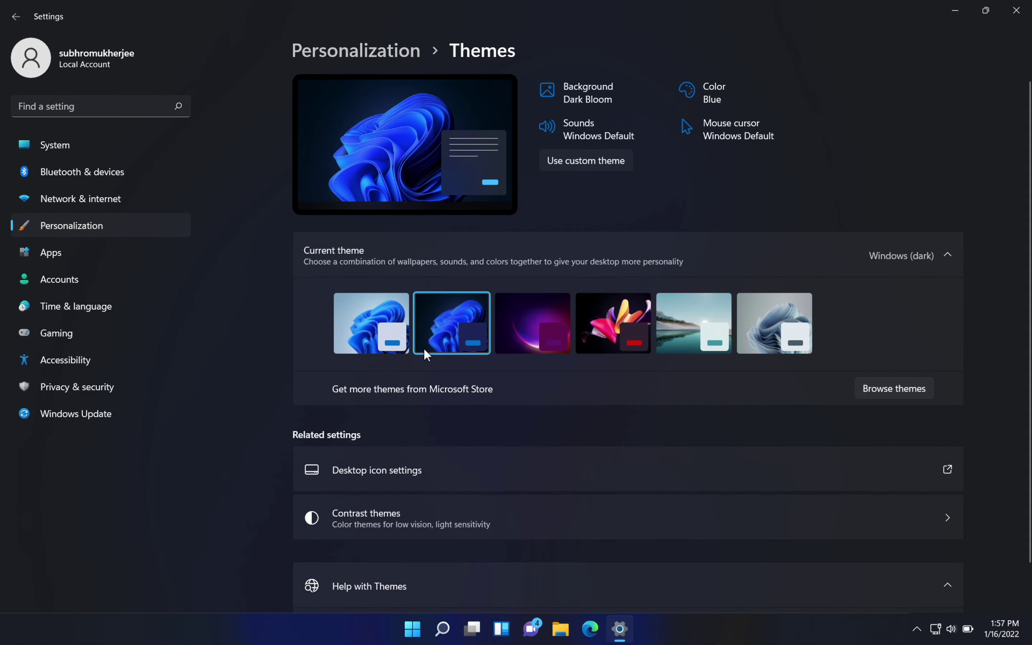
- Try the Glow and Captured Motion themes, settle on Sunrise, and close Settings
click(520, 327)
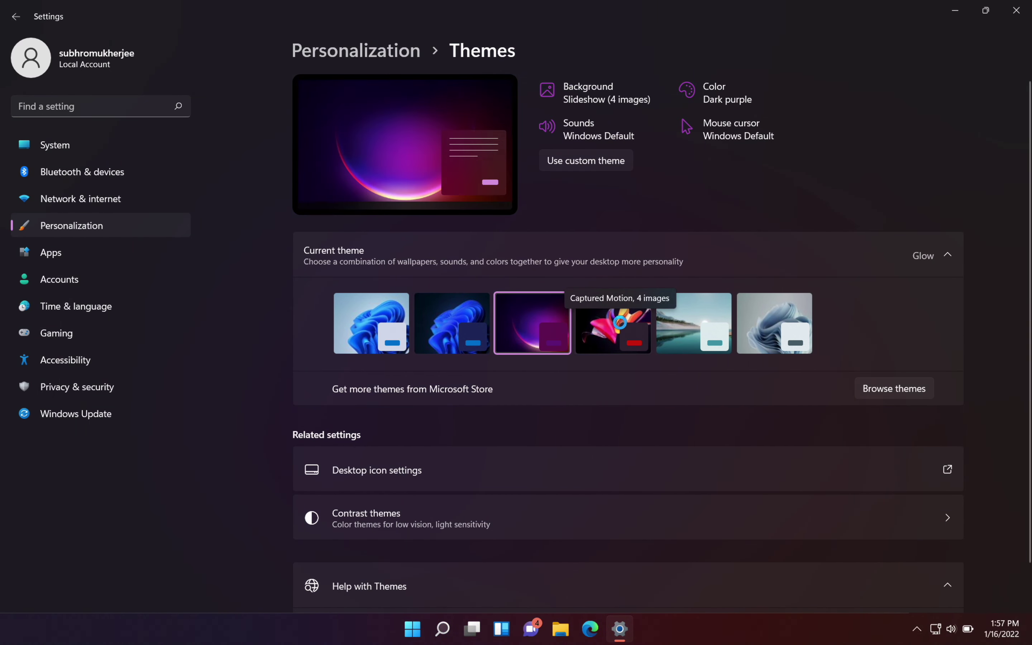
click(621, 324)
click(709, 321)
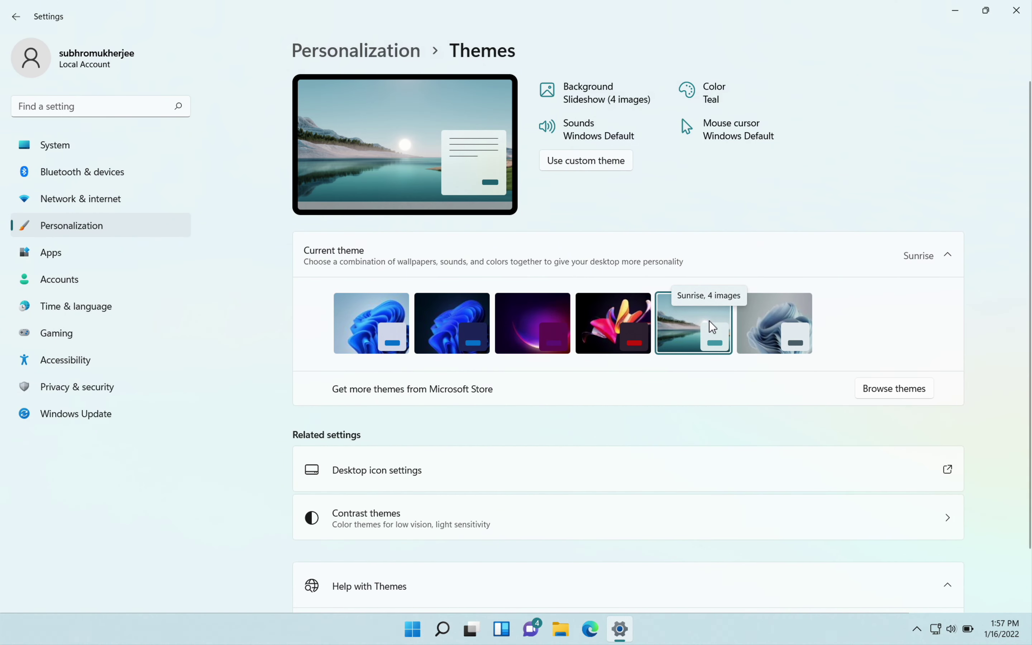
click(1016, 11)
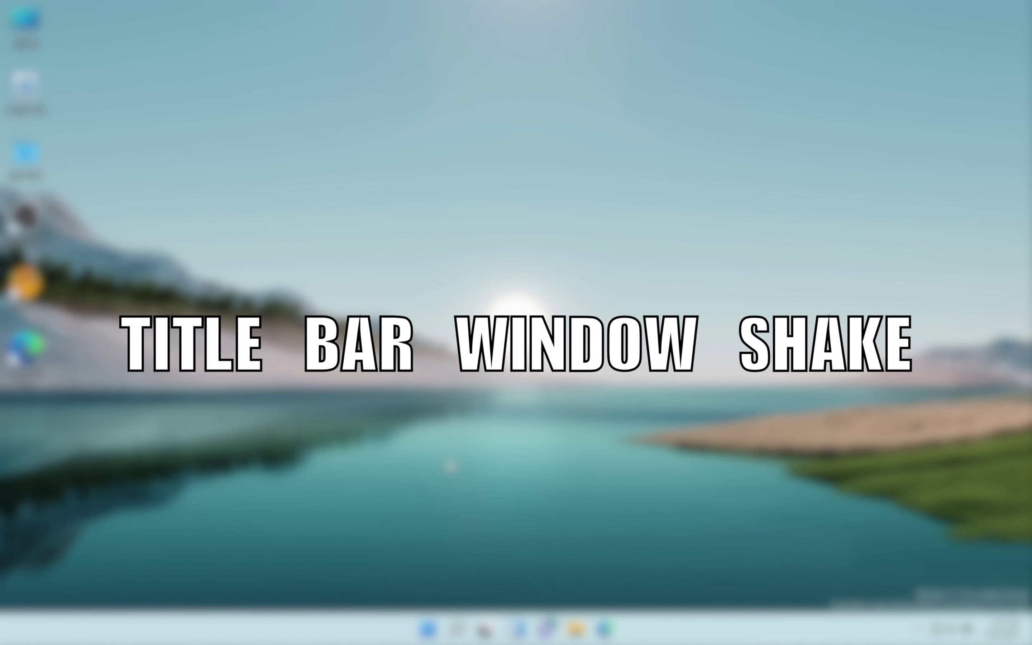
- Open File Explorer and Edge, maximizing Edge and moving it to the right
click(434, 622)
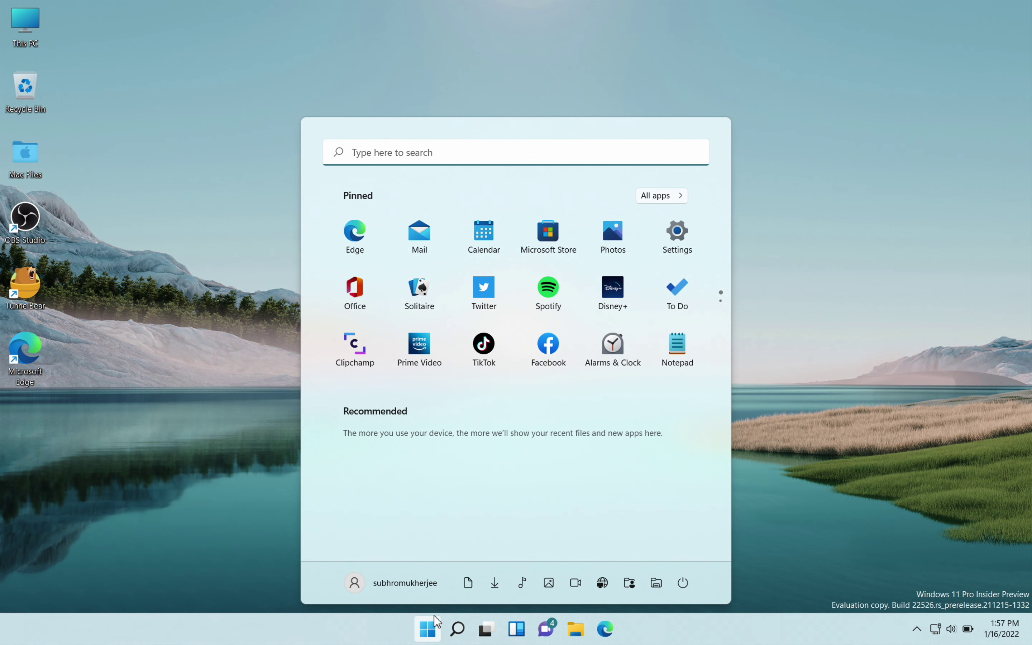
click(816, 410)
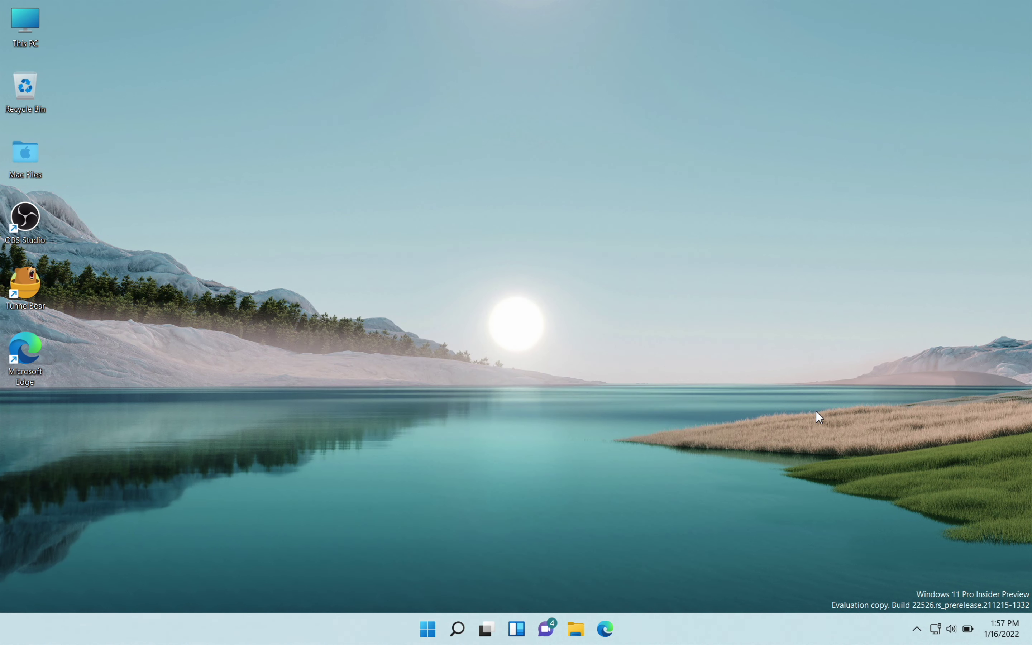
click(575, 628)
click(428, 627)
click(355, 234)
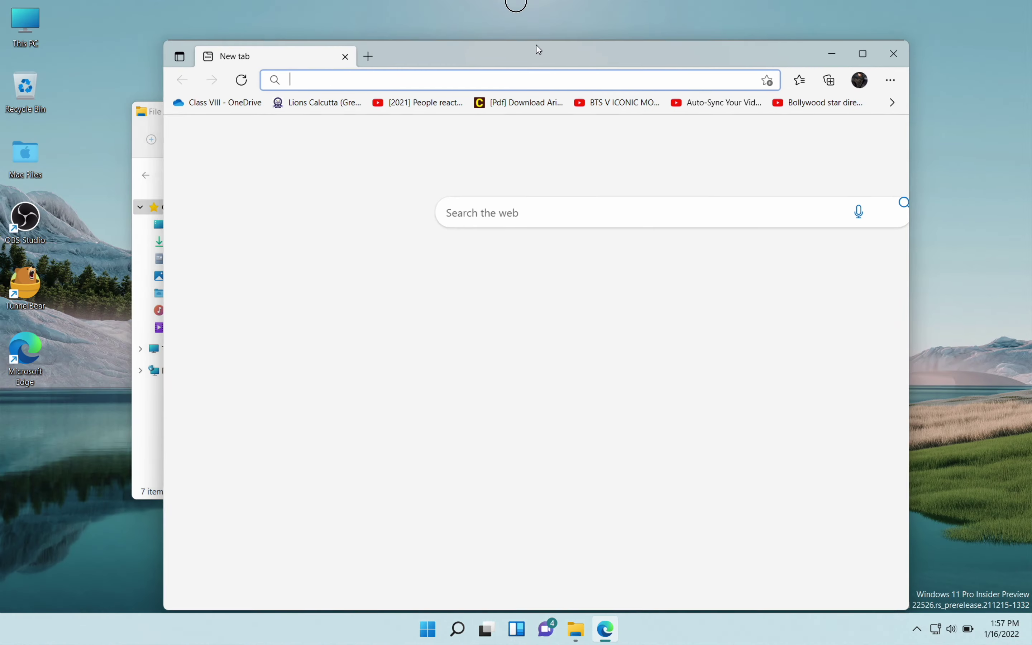
double_click(536, 45)
drag(538, 13, 622, 32)
- Launch Photos and Settings from Start, restoring Settings to a floating window
click(209, 125)
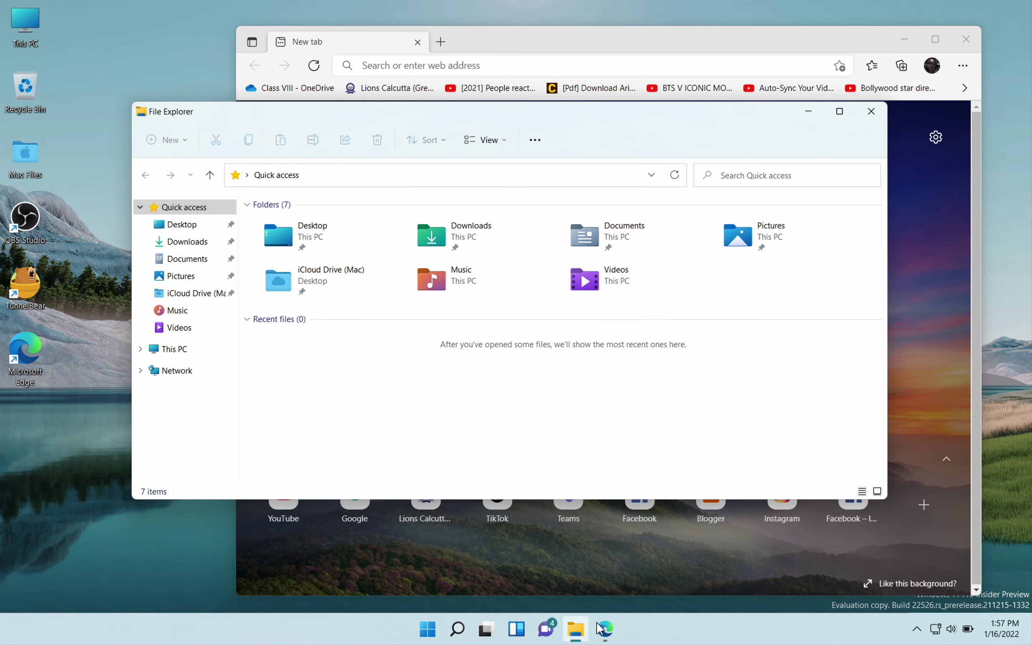
click(428, 628)
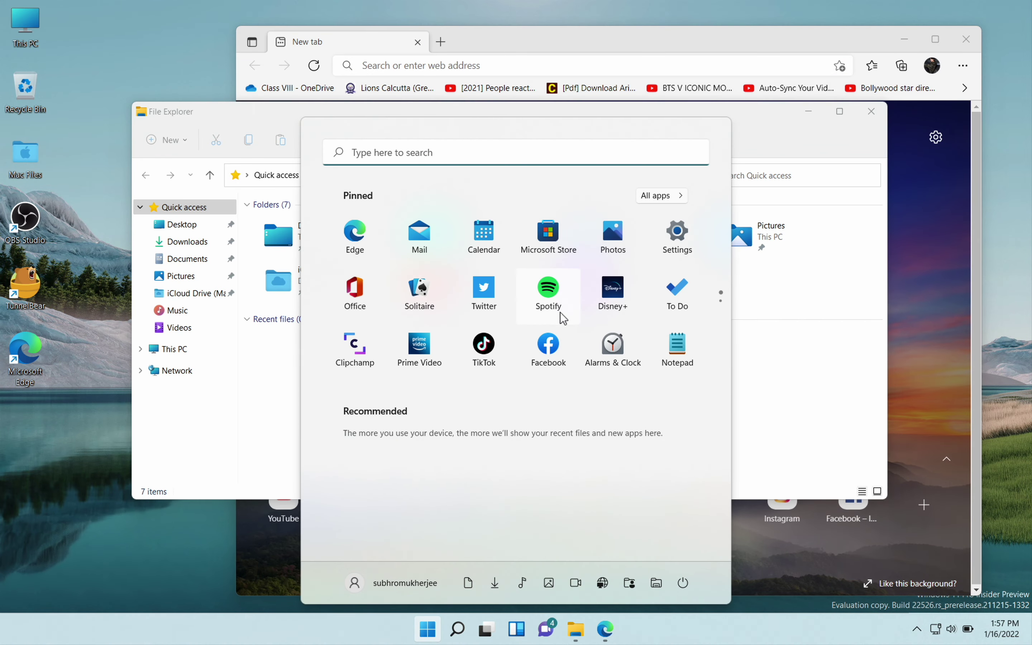
click(611, 235)
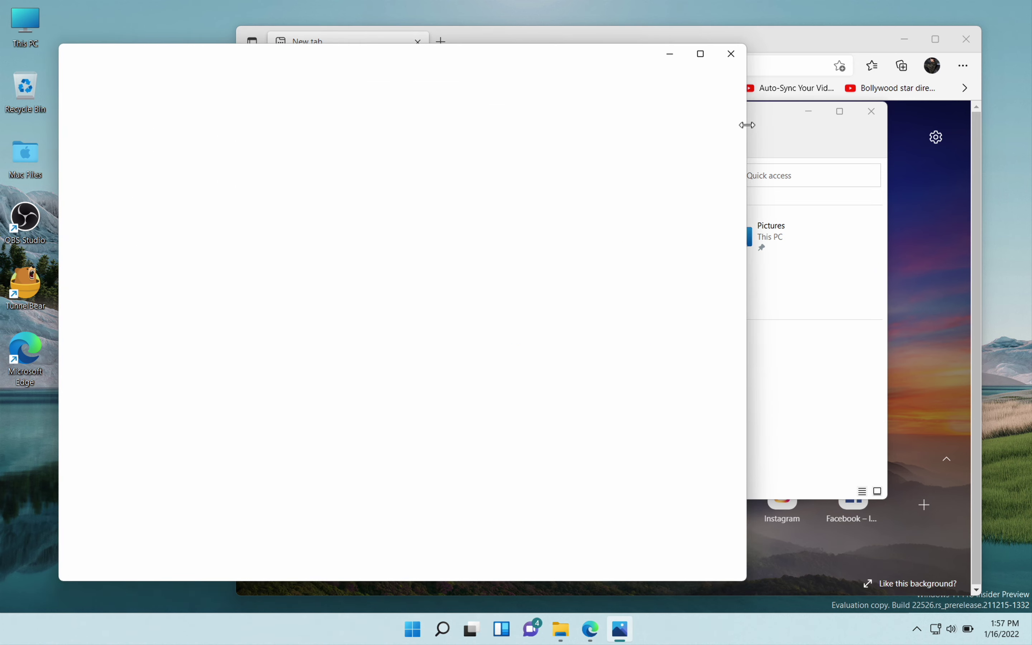
click(737, 123)
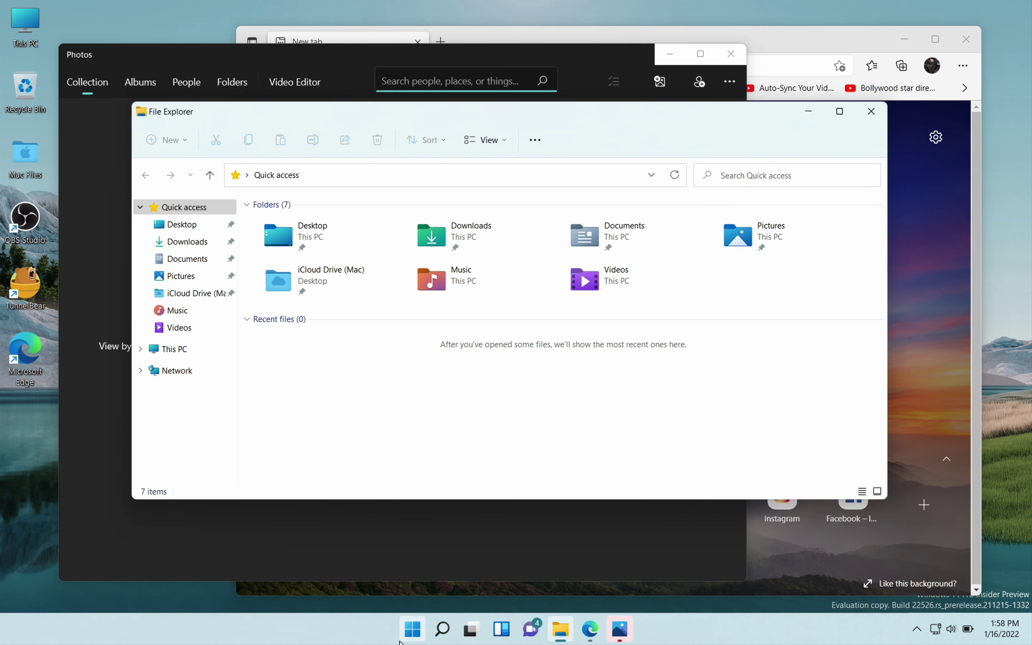
click(412, 628)
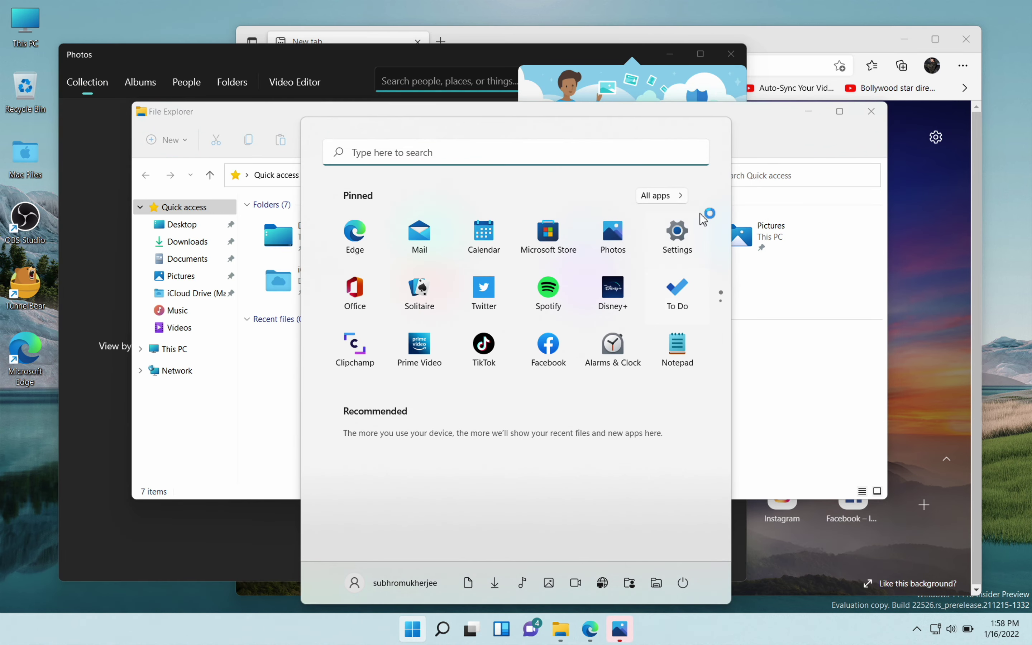
click(659, 228)
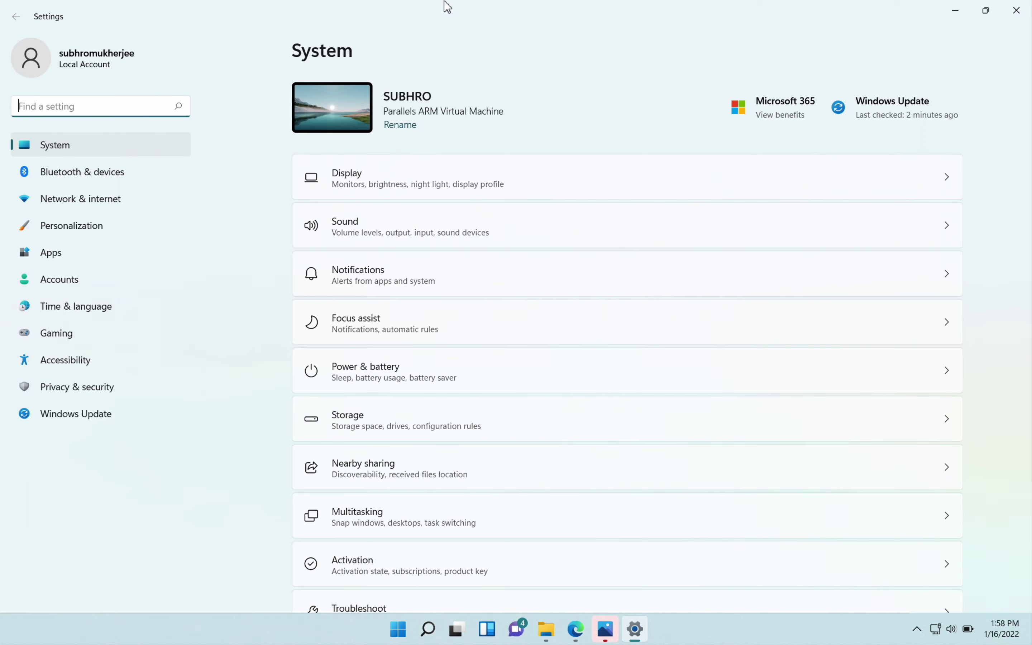
double_click(447, 6)
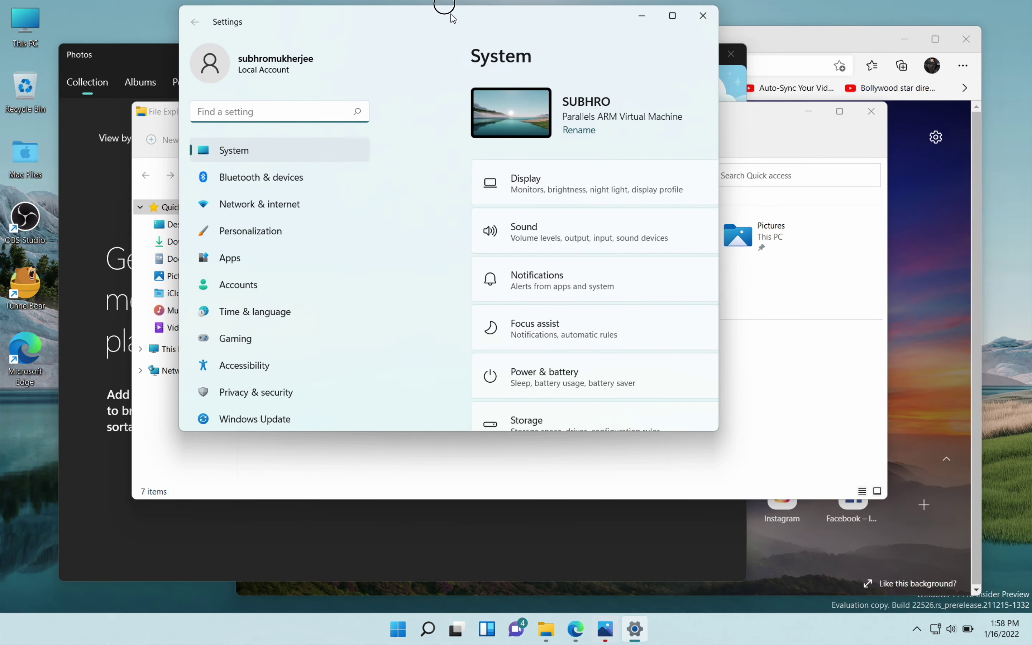
- Search 'shak' in Settings, turn on Title bar window shake, then shake Settings to minimize others
click(668, 20)
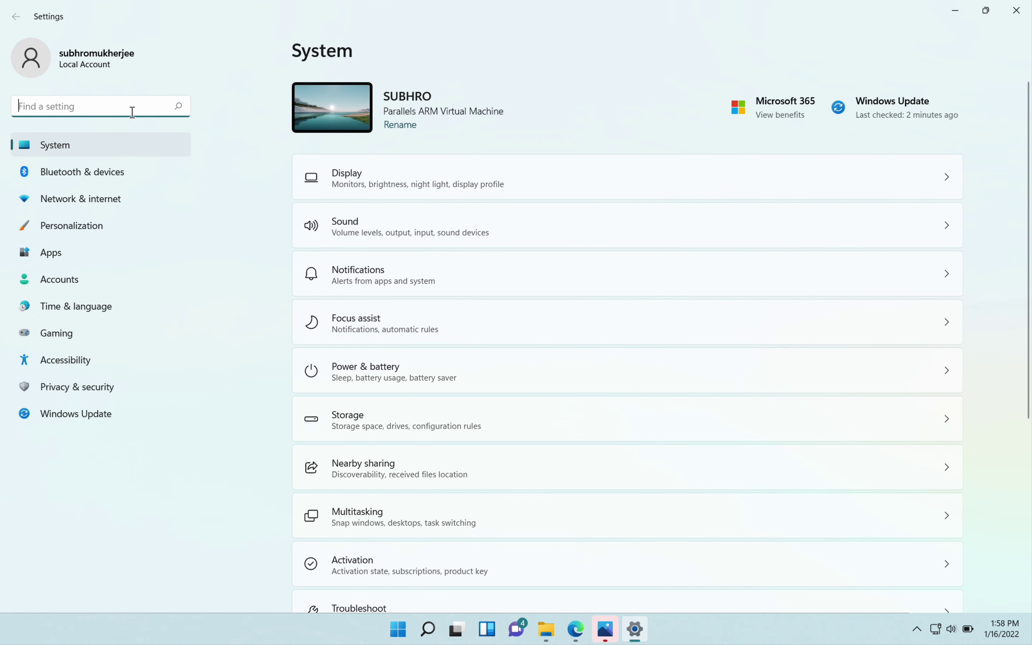
text(shake)
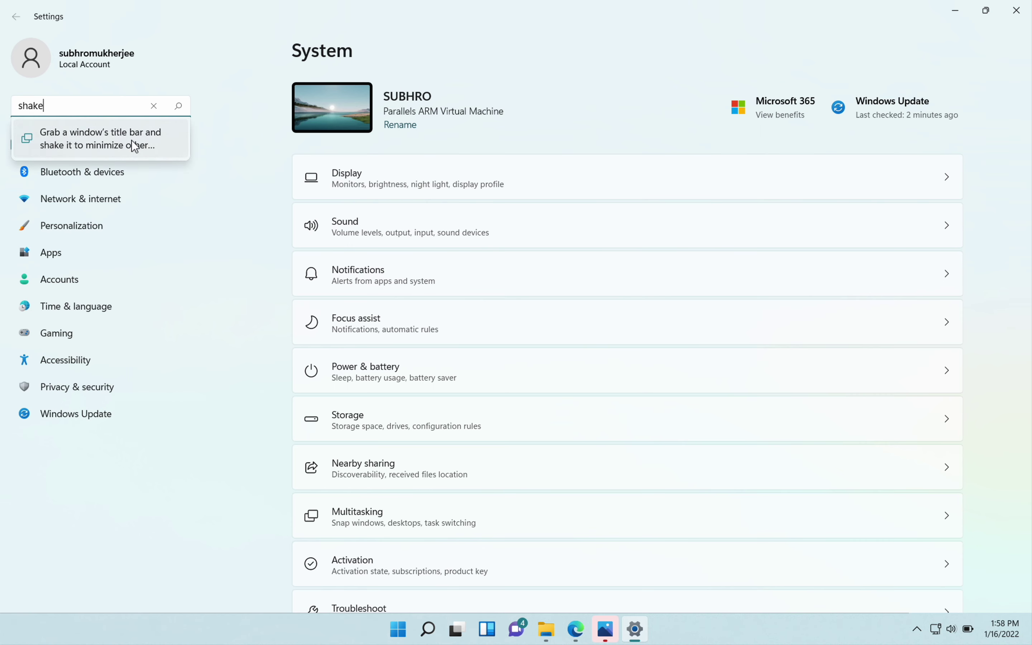
click(131, 140)
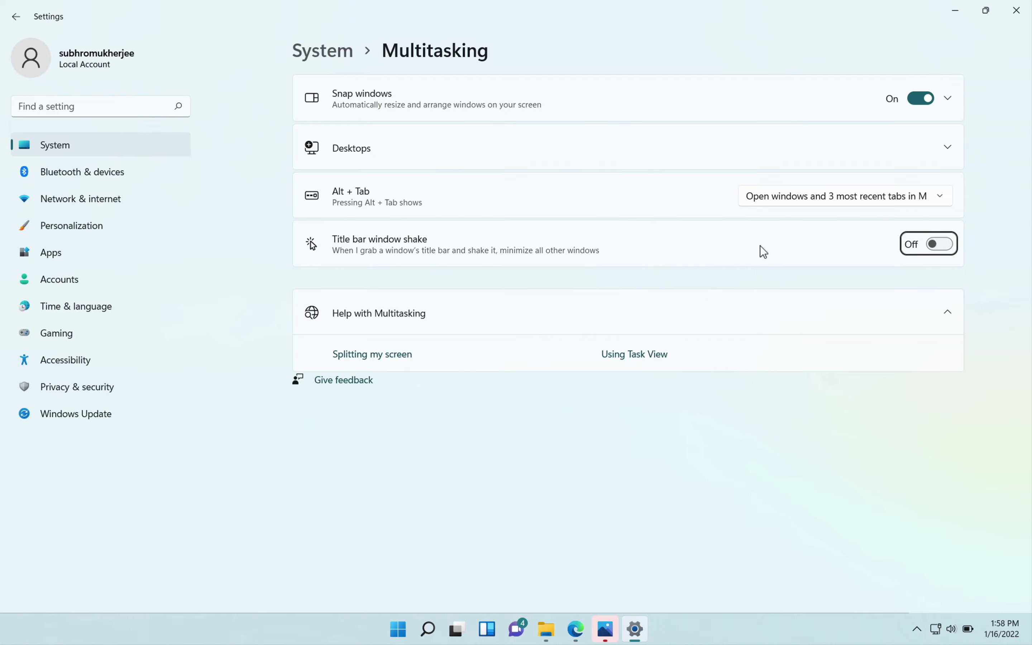
click(933, 244)
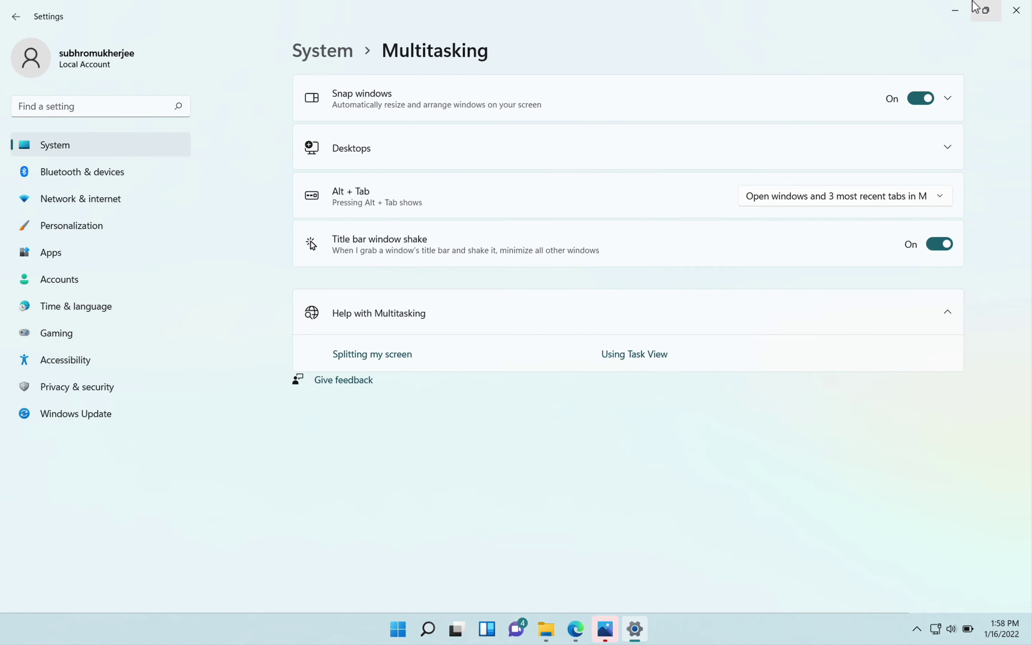
drag(471, 6, 501, 79)
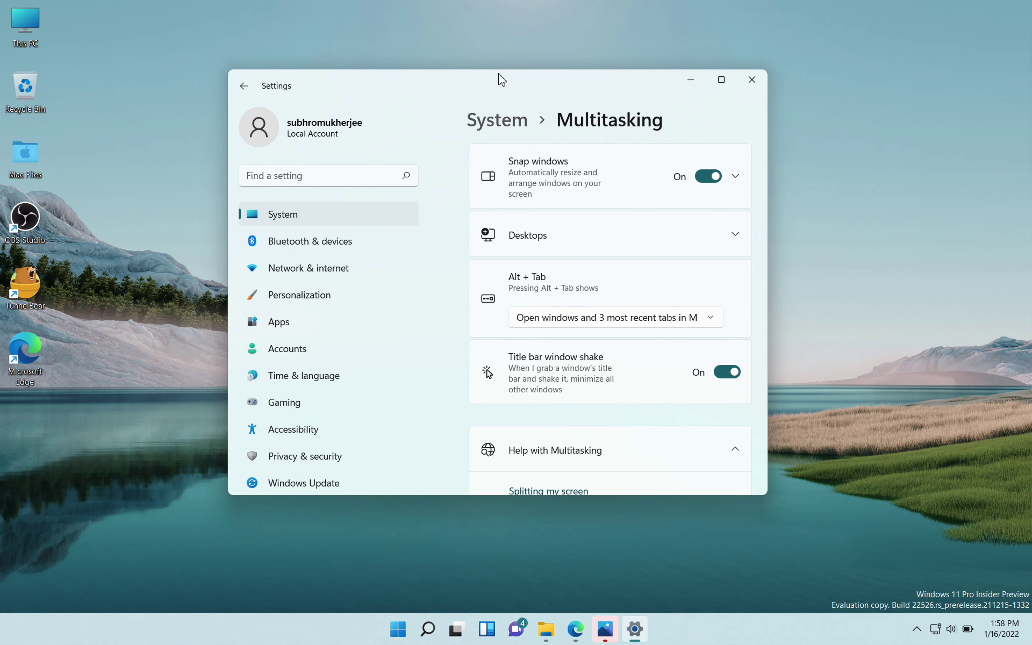